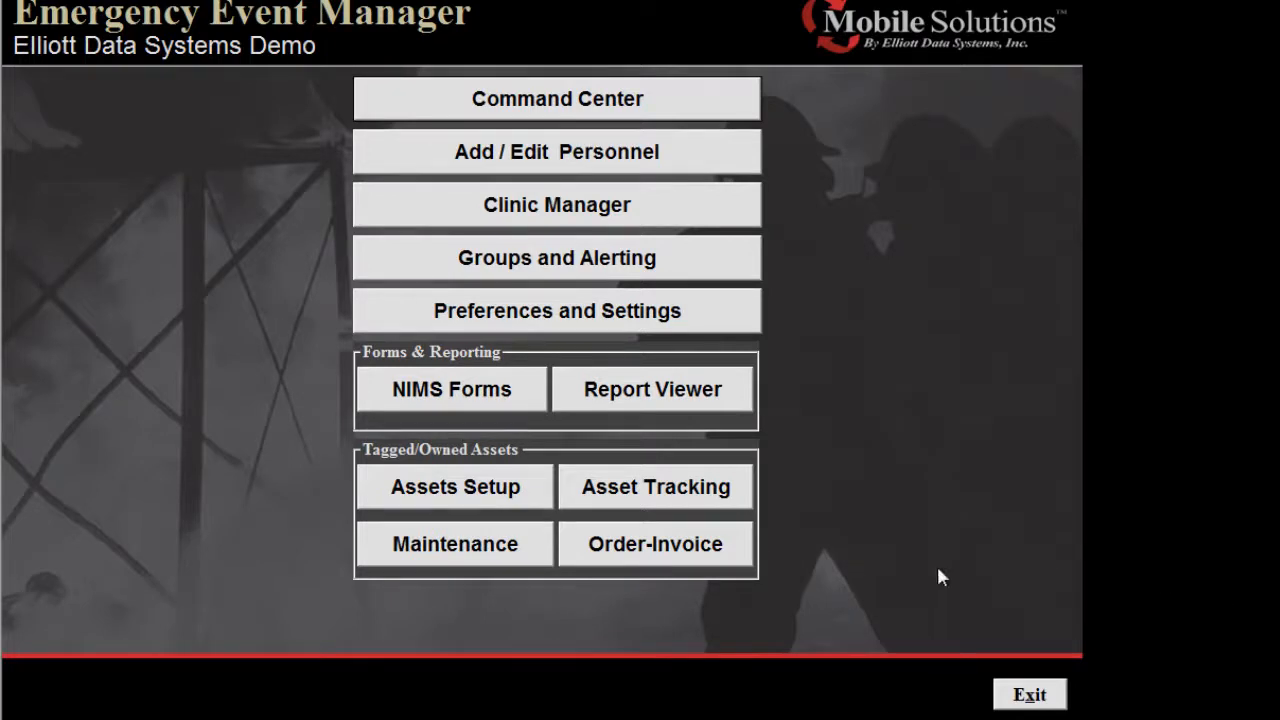
- Start a new record in the assets setup, naming the asset Air Compressor with expiration date 11/27/2022
{"action": "left_click", "coordinate": [441, 488]}
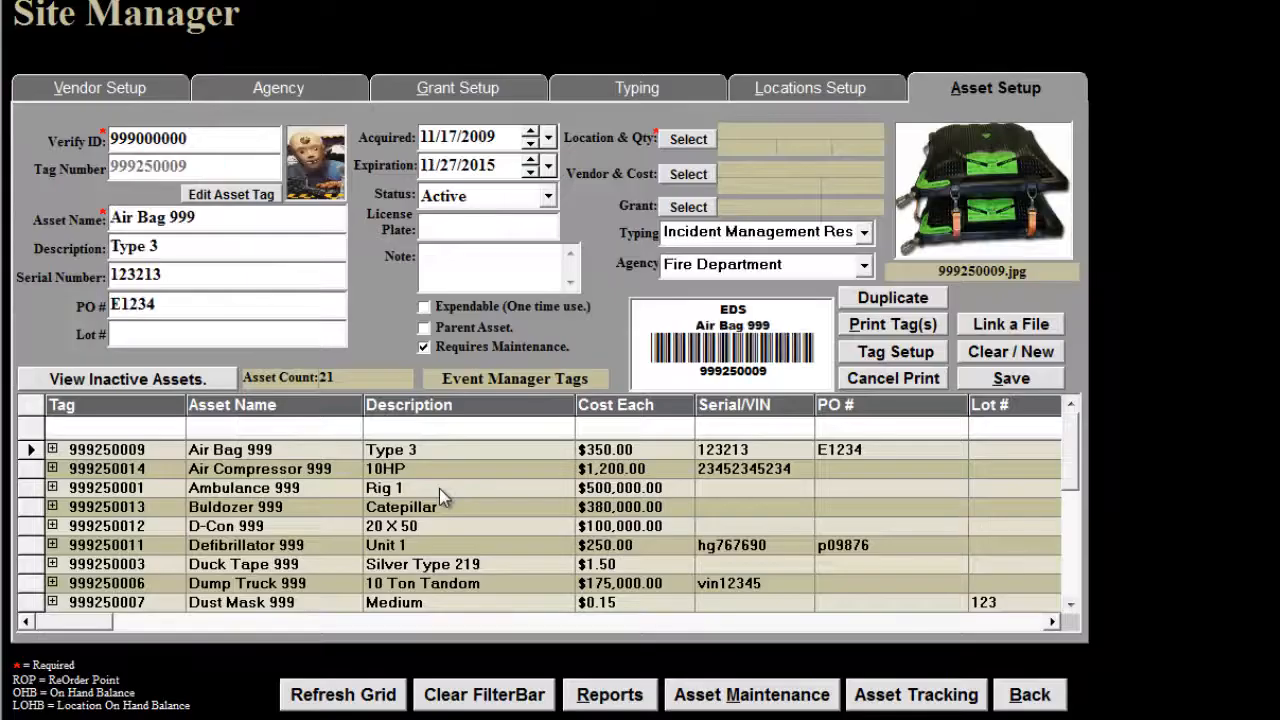
{"action": "left_click", "coordinate": [1000, 359]}
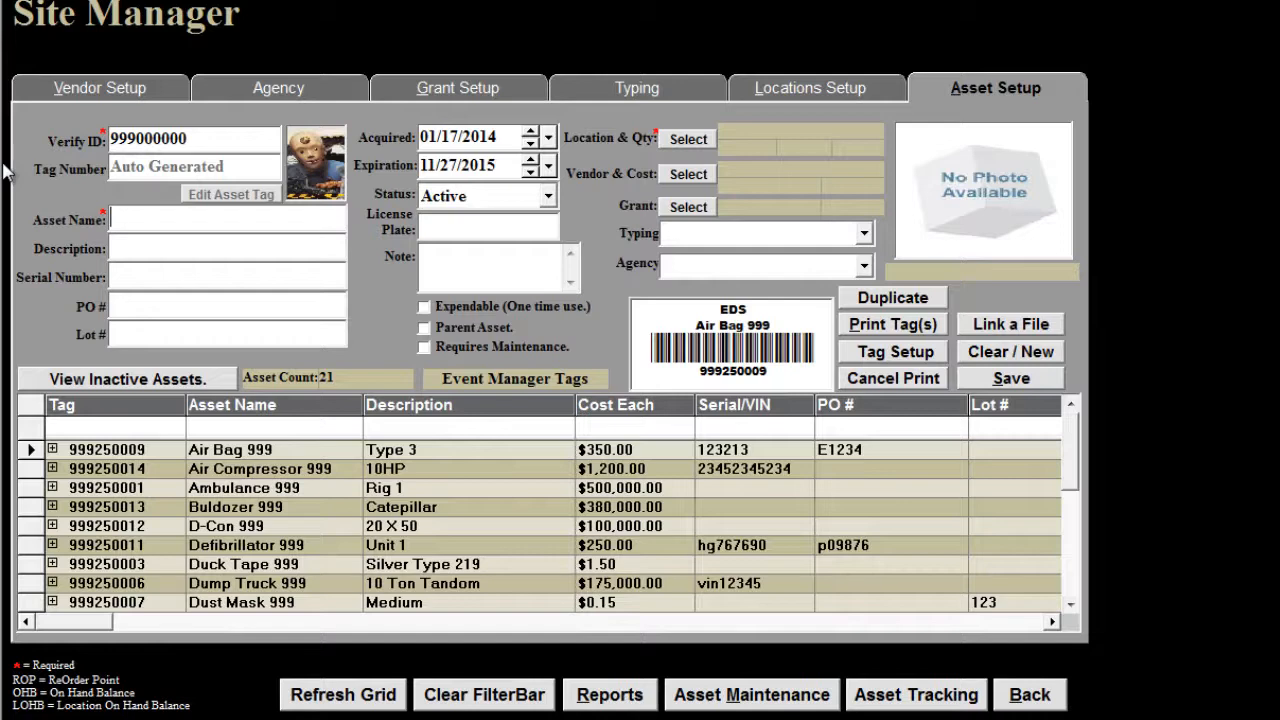
{"action": "type", "text": "Air Compressor"}
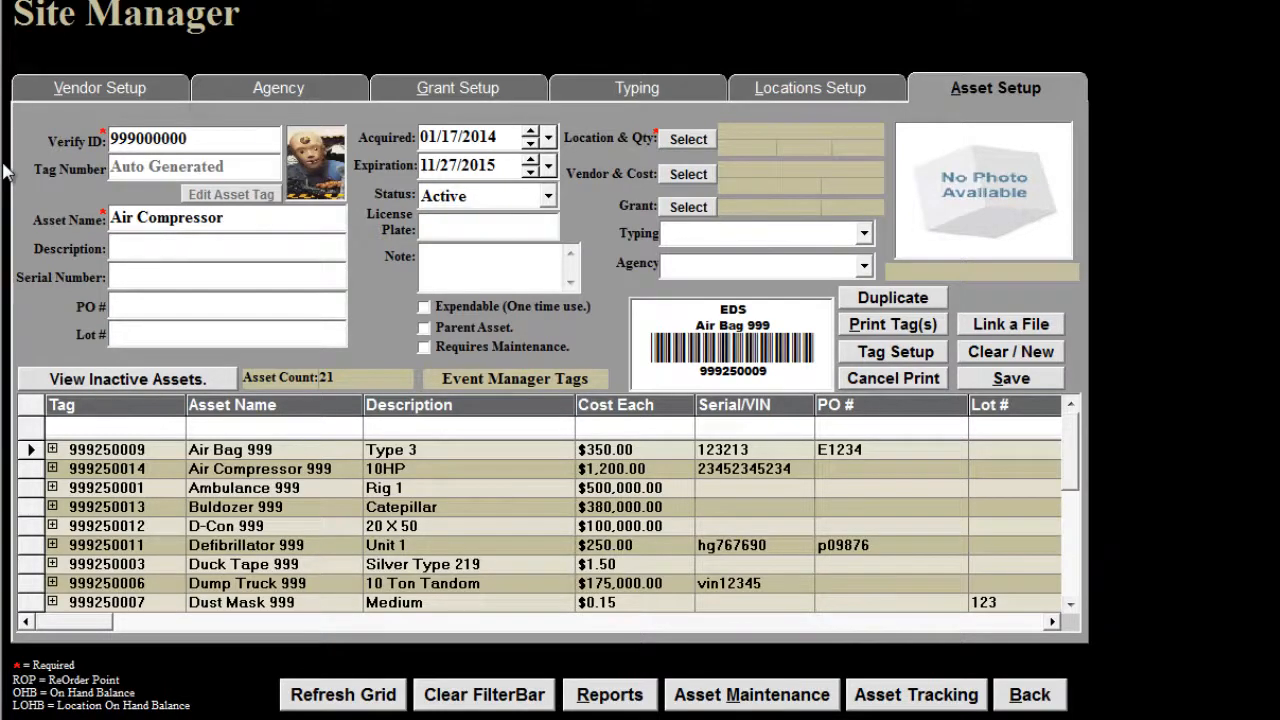
{"action": "left_click", "coordinate": [548, 166]}
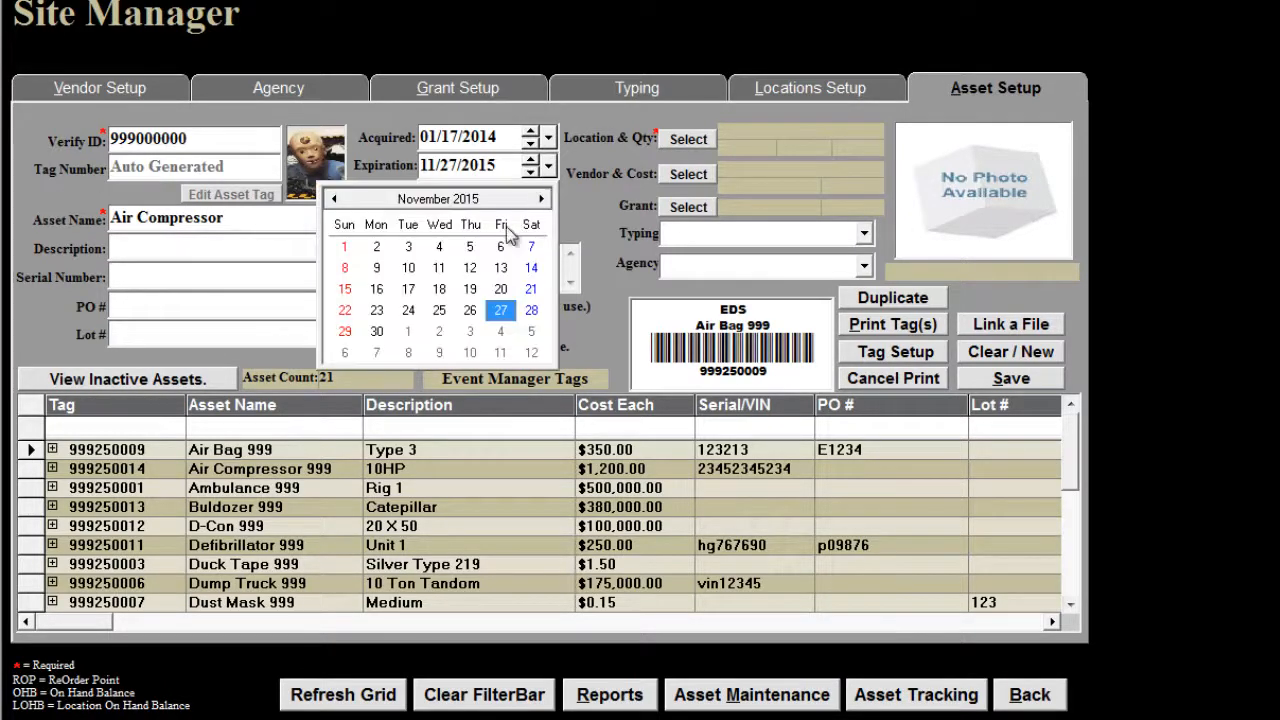
{"action": "left_click", "coordinate": [506, 163]}
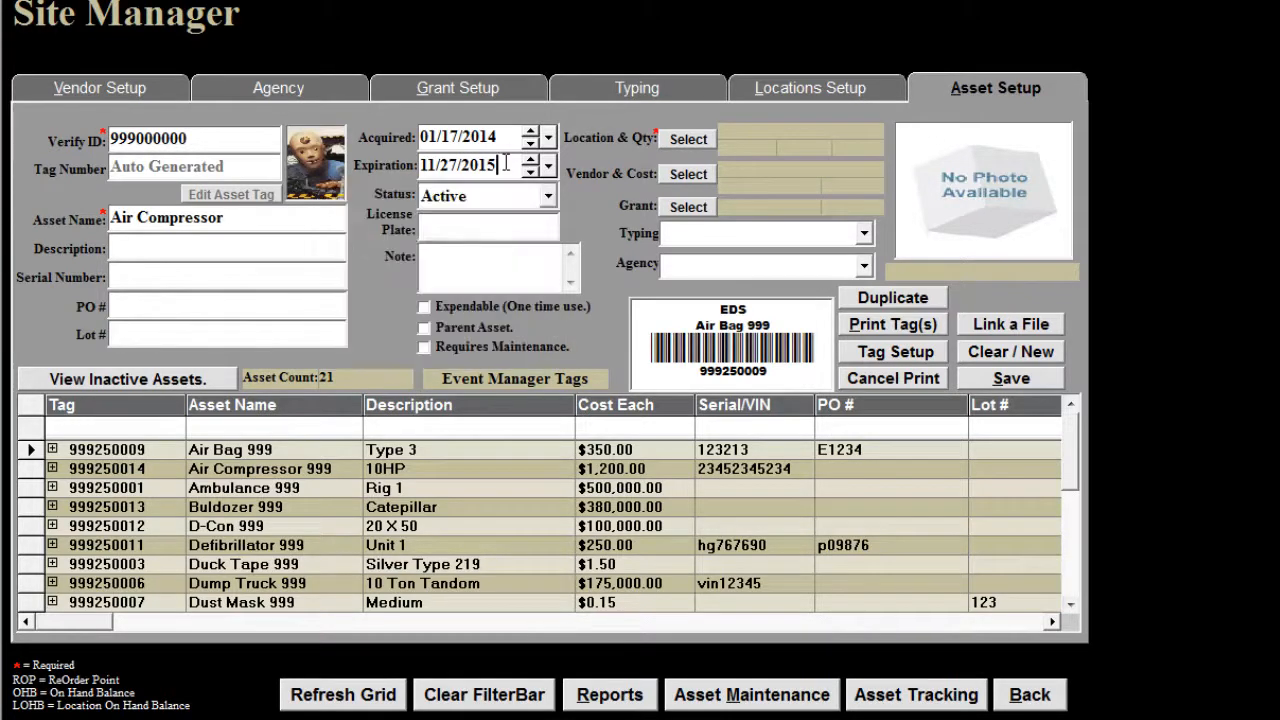
{"action": "key", "text": "BackSpace"}
{"action": "type", "text": "022"}
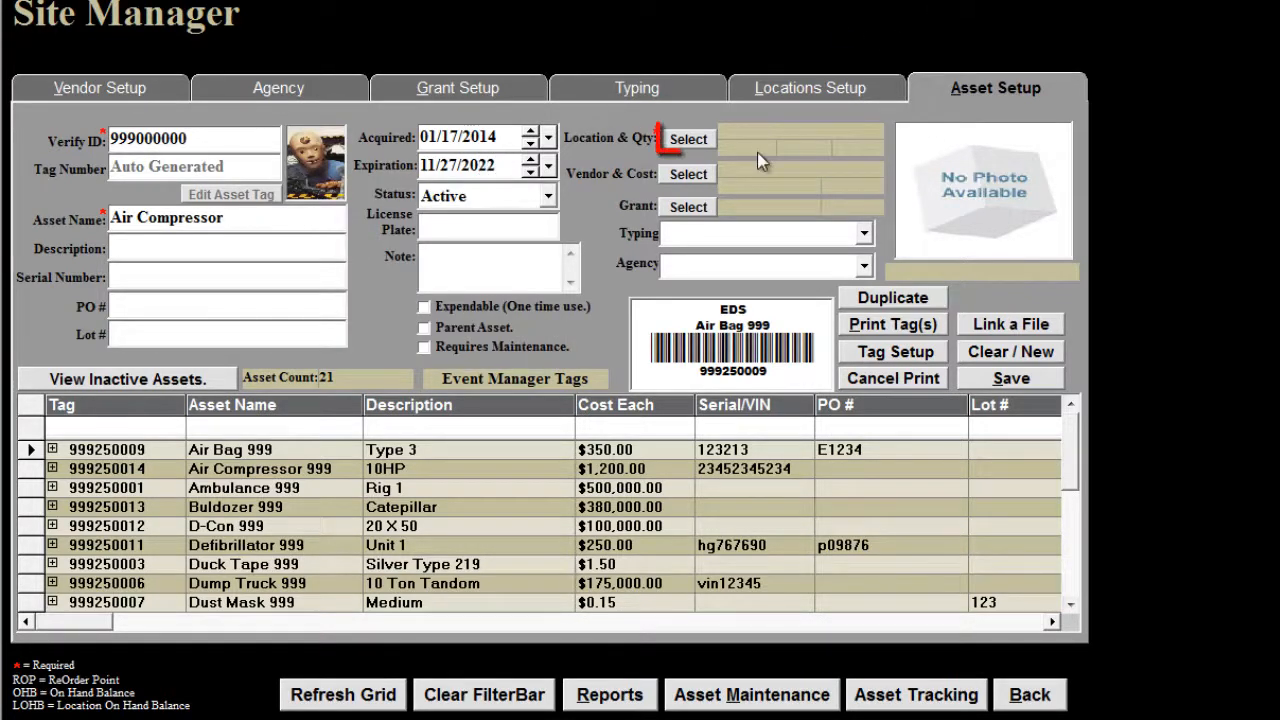
- Assign the Air Compressor to the Warehouse location, apply it and save the asset
{"action": "left_click", "coordinate": [690, 139]}
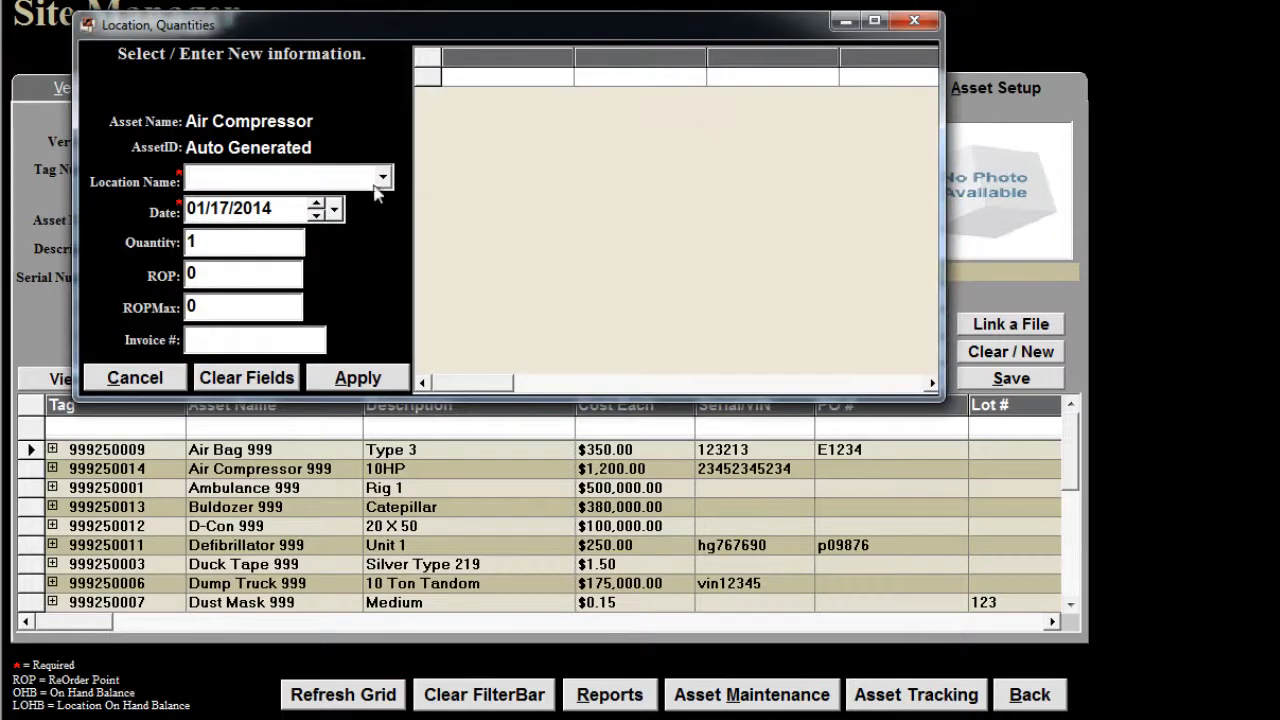
{"action": "left_click", "coordinate": [384, 180]}
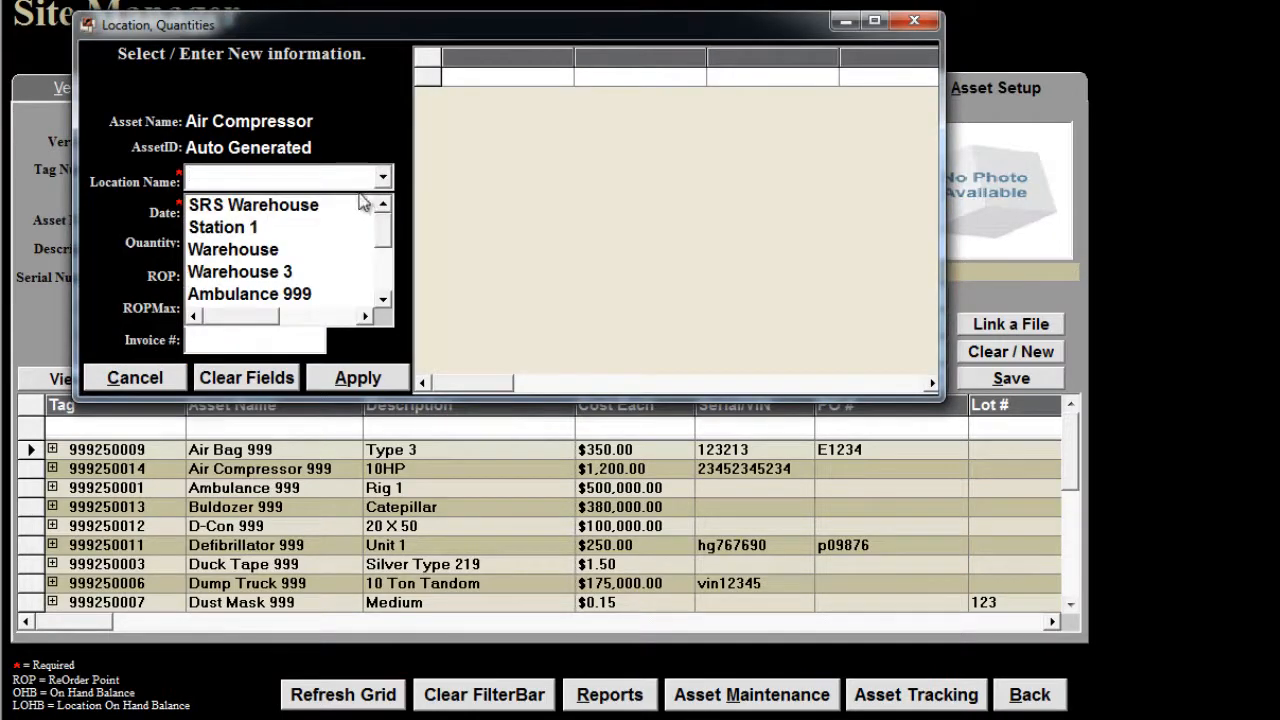
{"action": "left_click", "coordinate": [337, 250]}
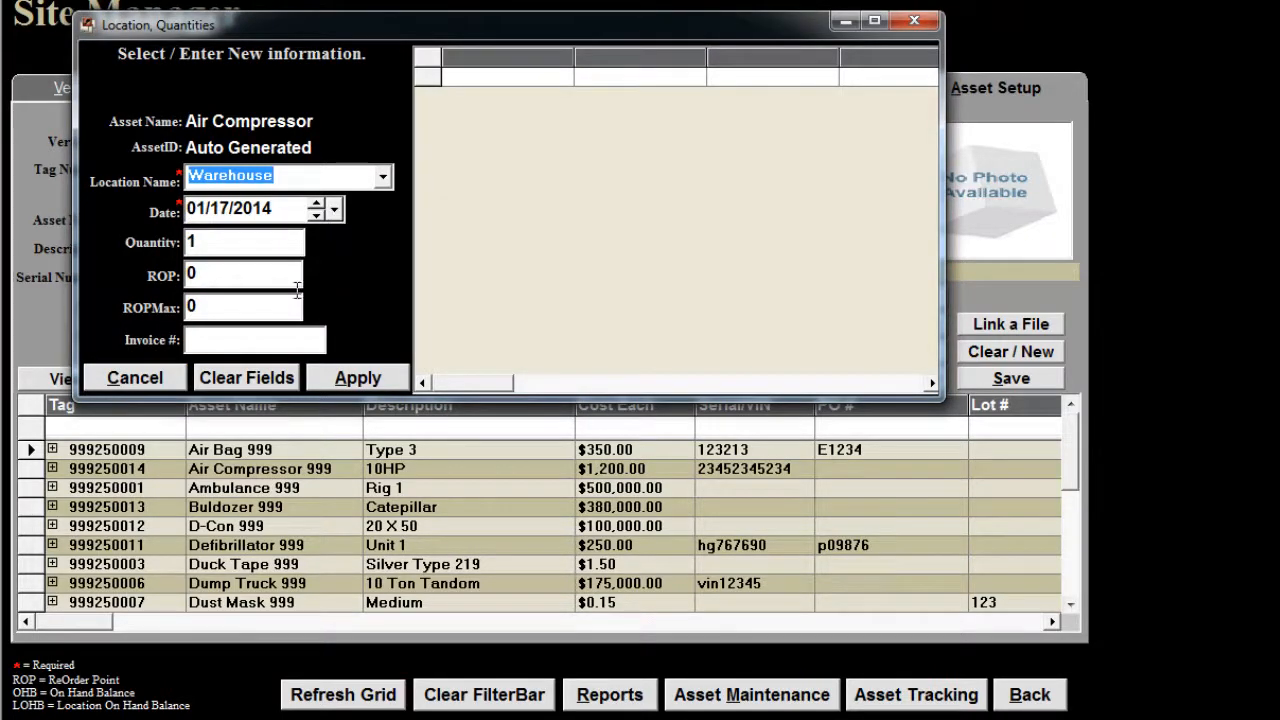
{"action": "left_click", "coordinate": [283, 340]}
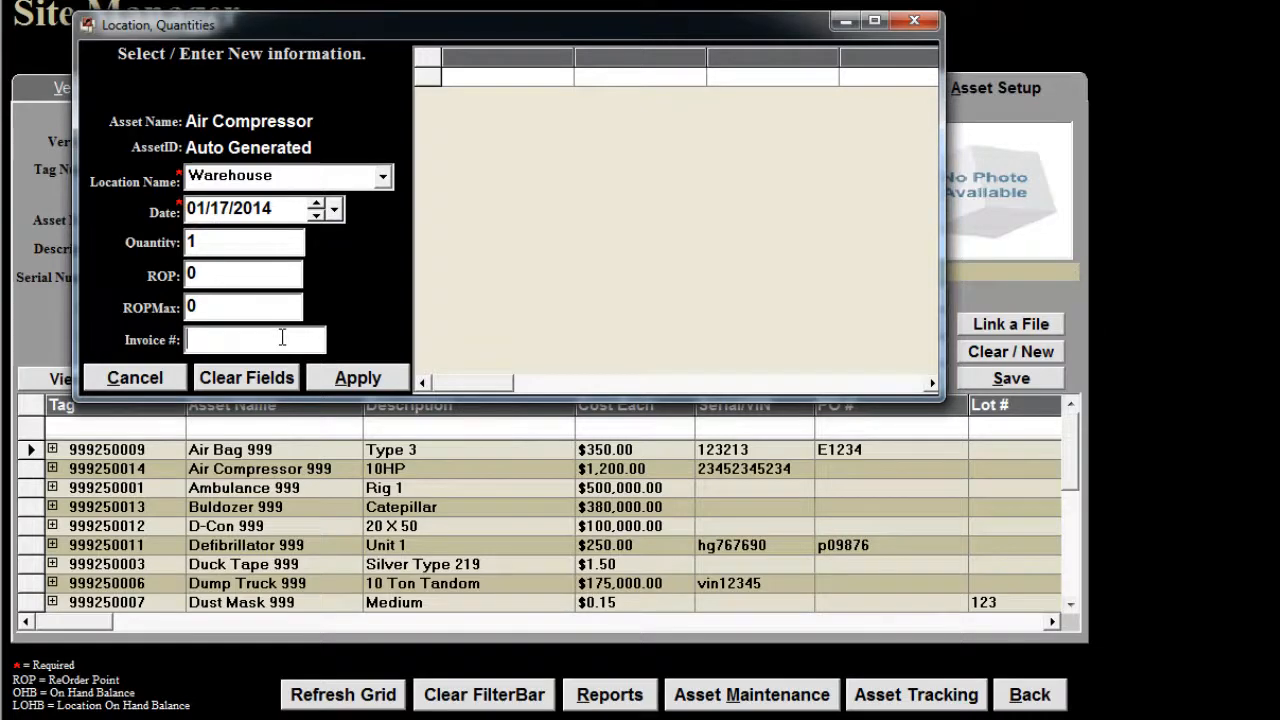
{"action": "left_click", "coordinate": [359, 381]}
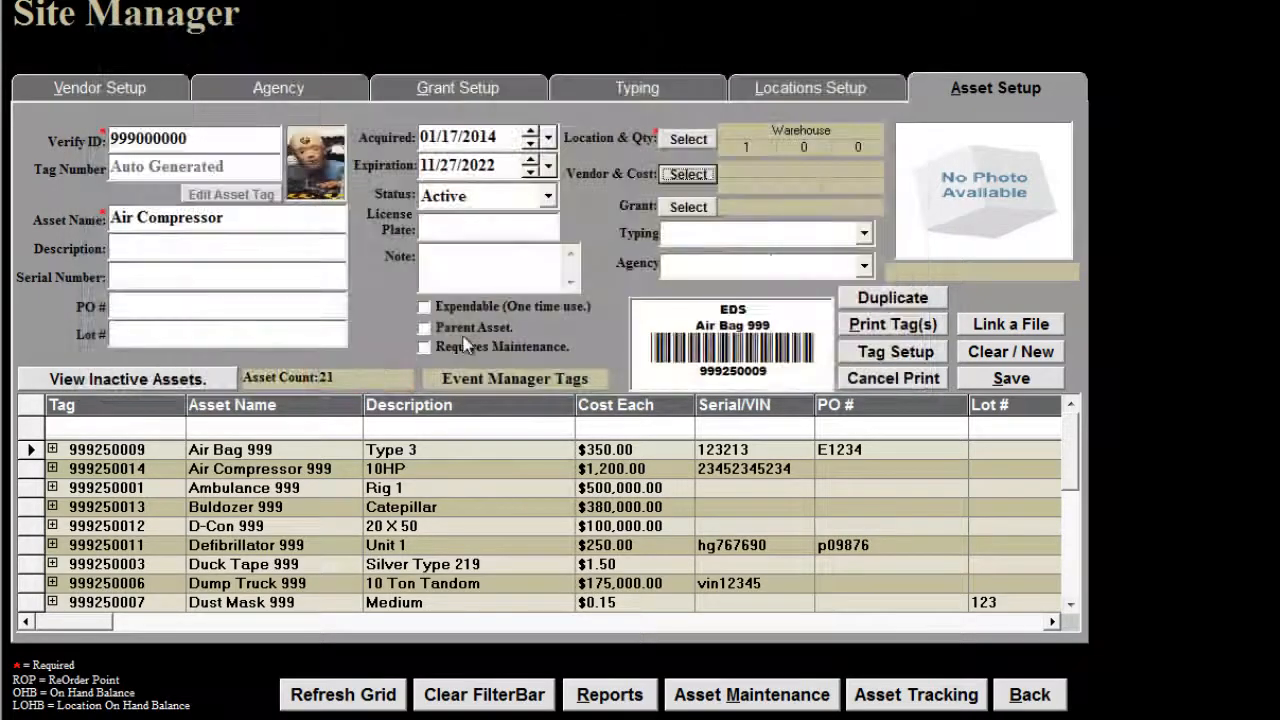
{"action": "left_click", "coordinate": [1018, 382]}
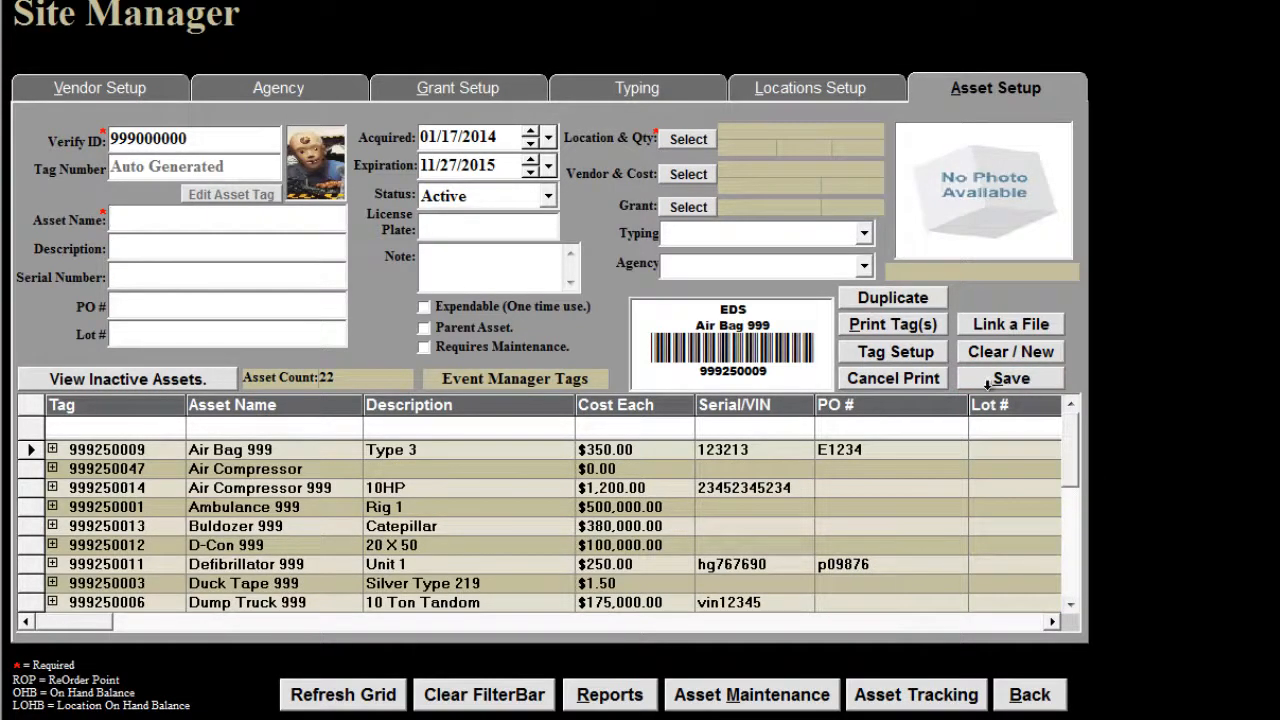
- Filter the asset list by the name "air" and select the new Air Compressor record
{"action": "left_click", "coordinate": [328, 428]}
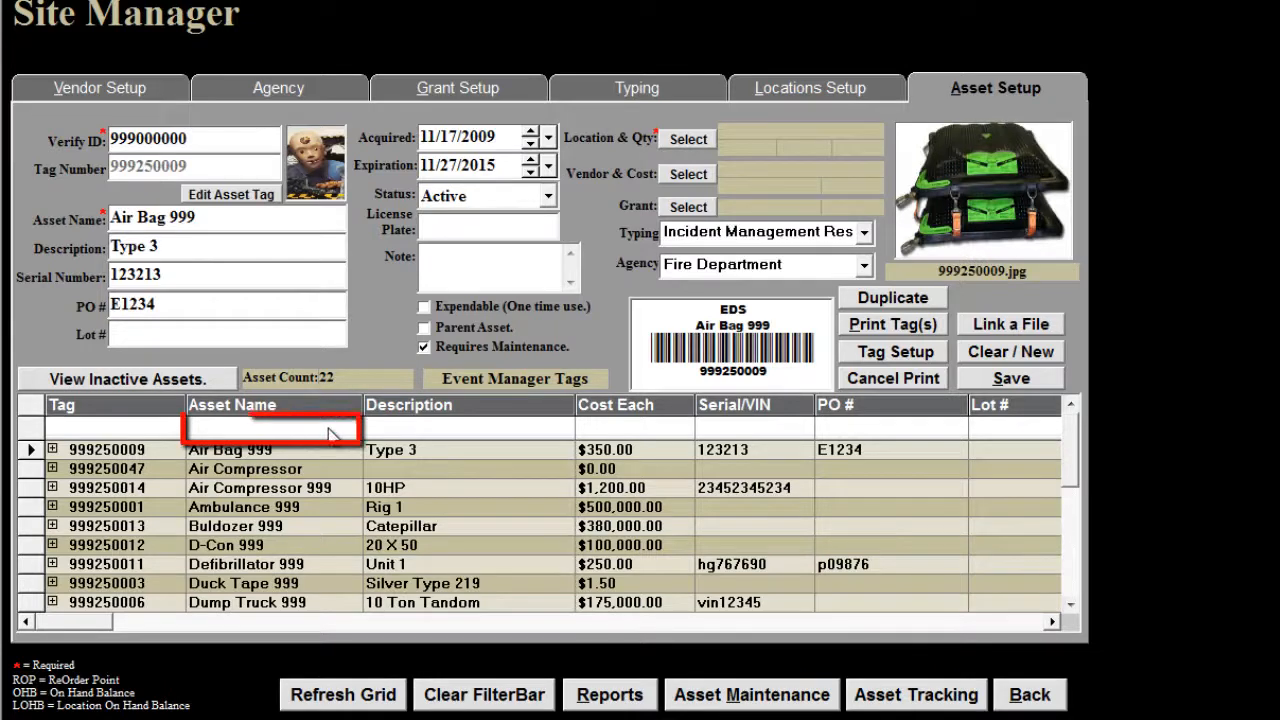
{"action": "type", "text": "air"}
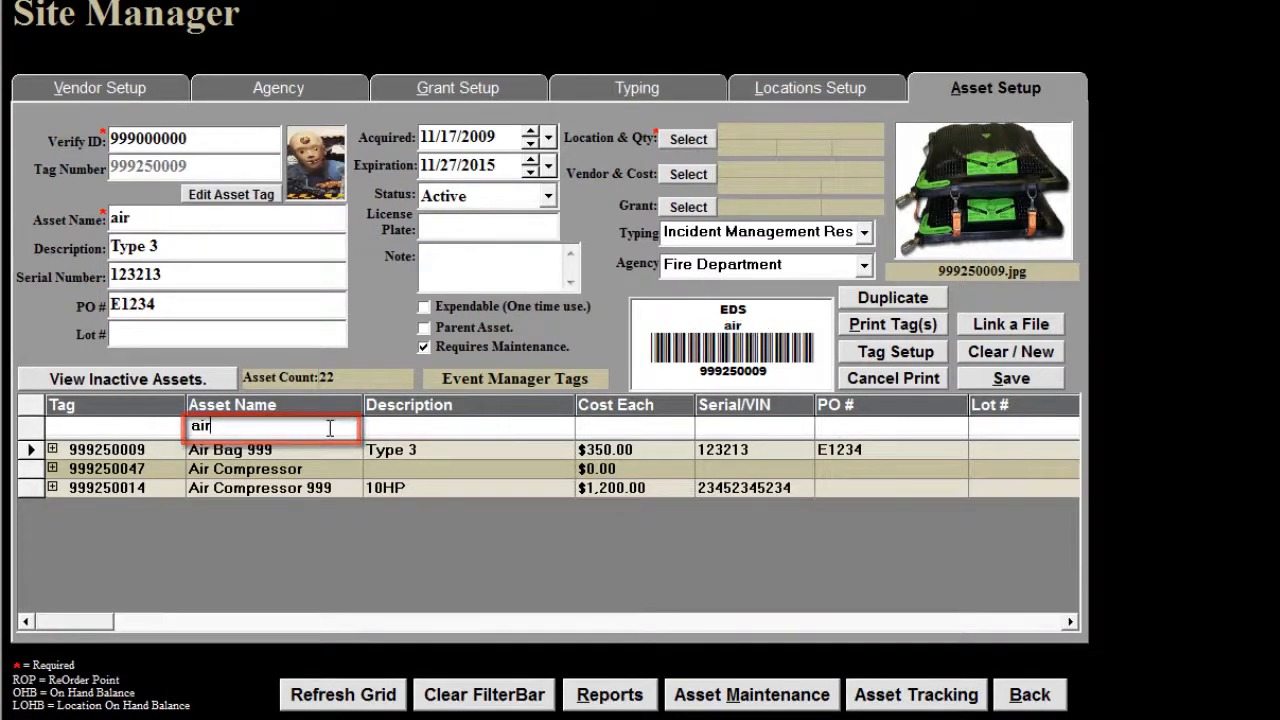
{"action": "left_click", "coordinate": [38, 469]}
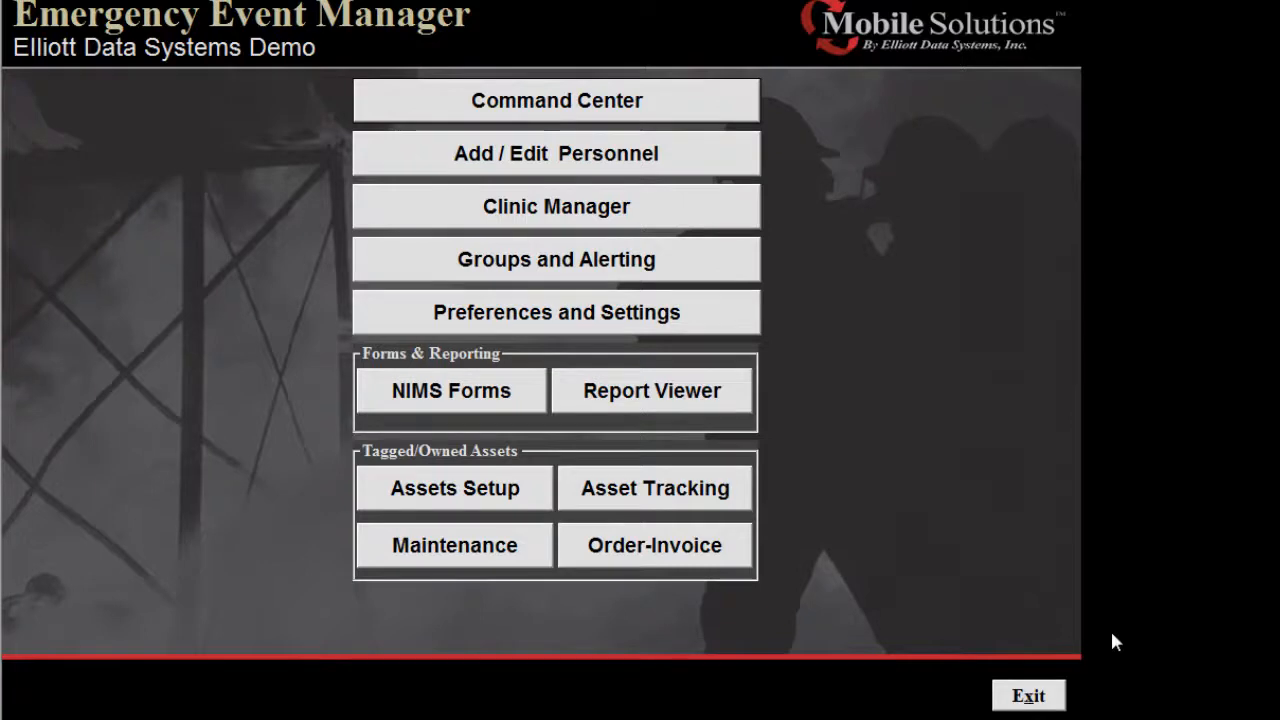
- Start another new record in the assets setup and name the asset Generator-Green
{"action": "left_click", "coordinate": [514, 506]}
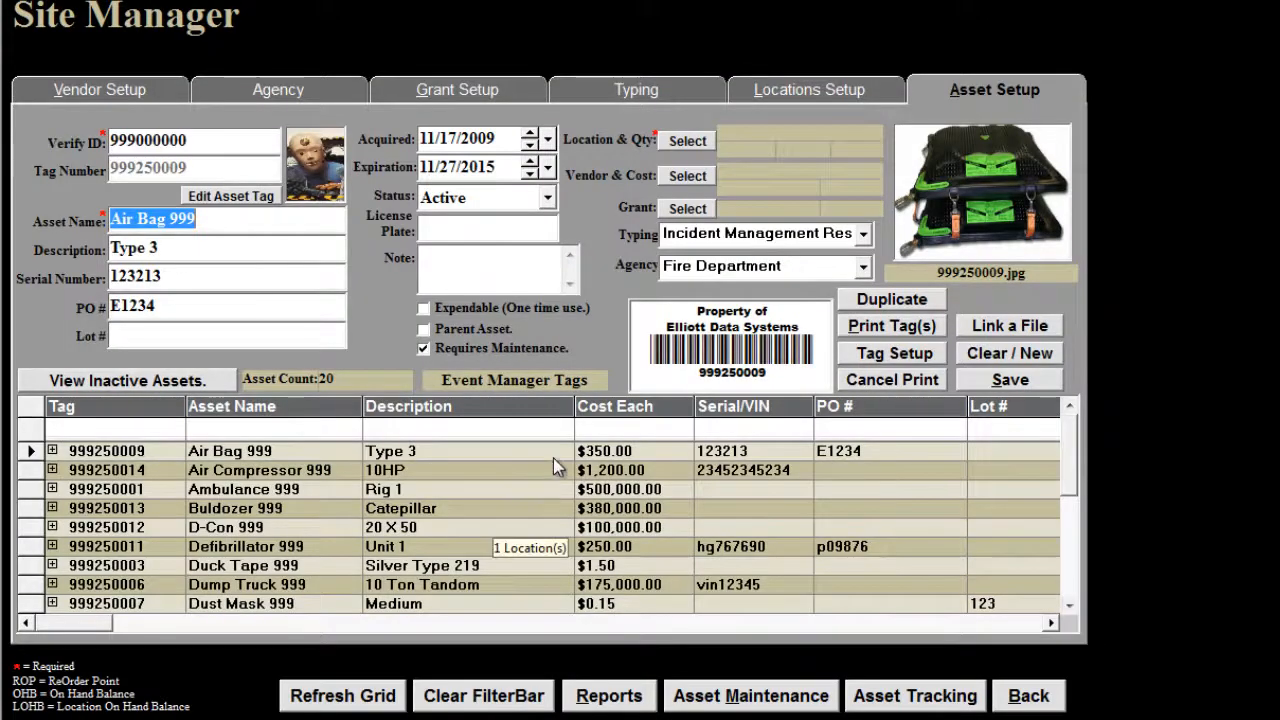
{"action": "left_click", "coordinate": [1040, 357]}
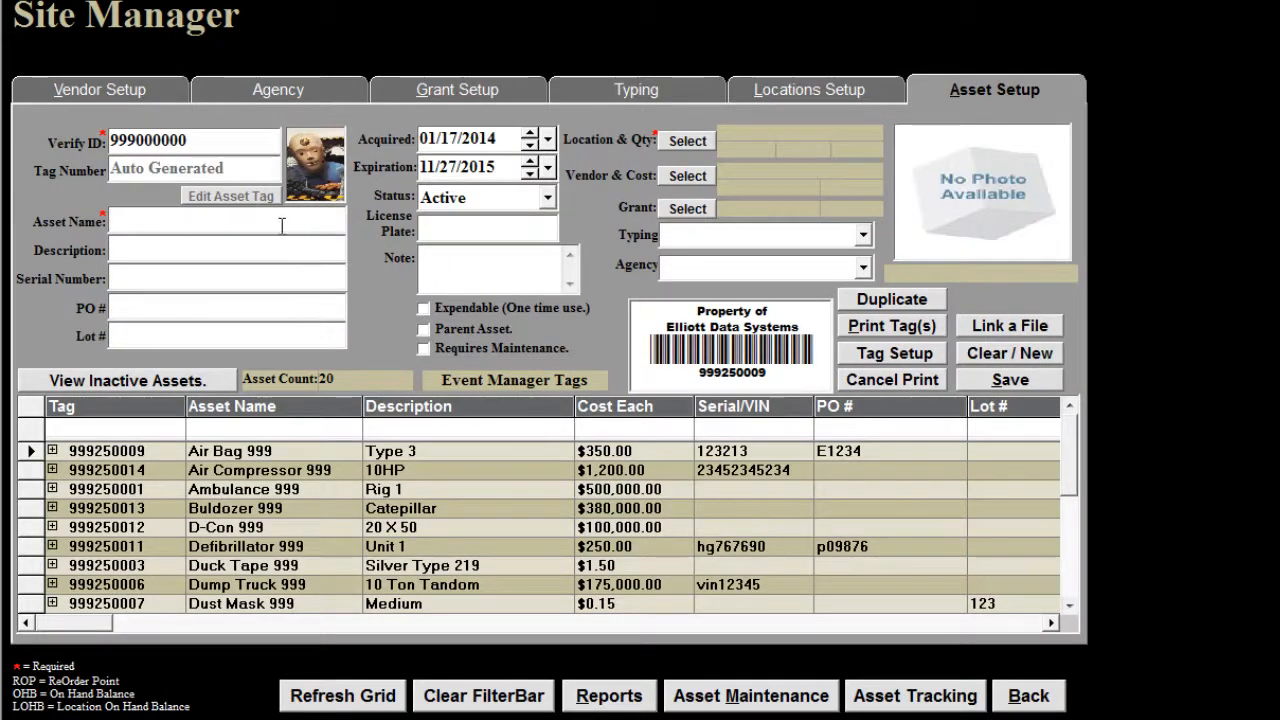
{"action": "type", "text": "Generato"}
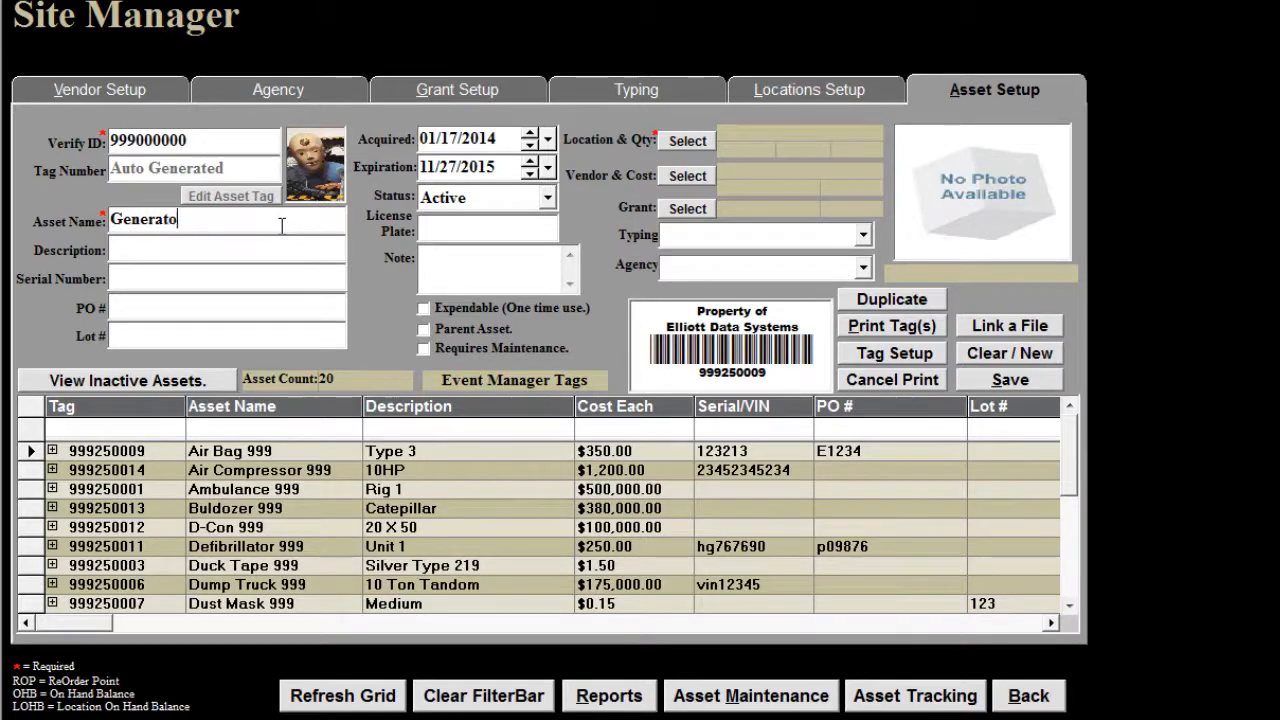
{"action": "type", "text": "r-Green"}
{"action": "key", "text": "Tab"}
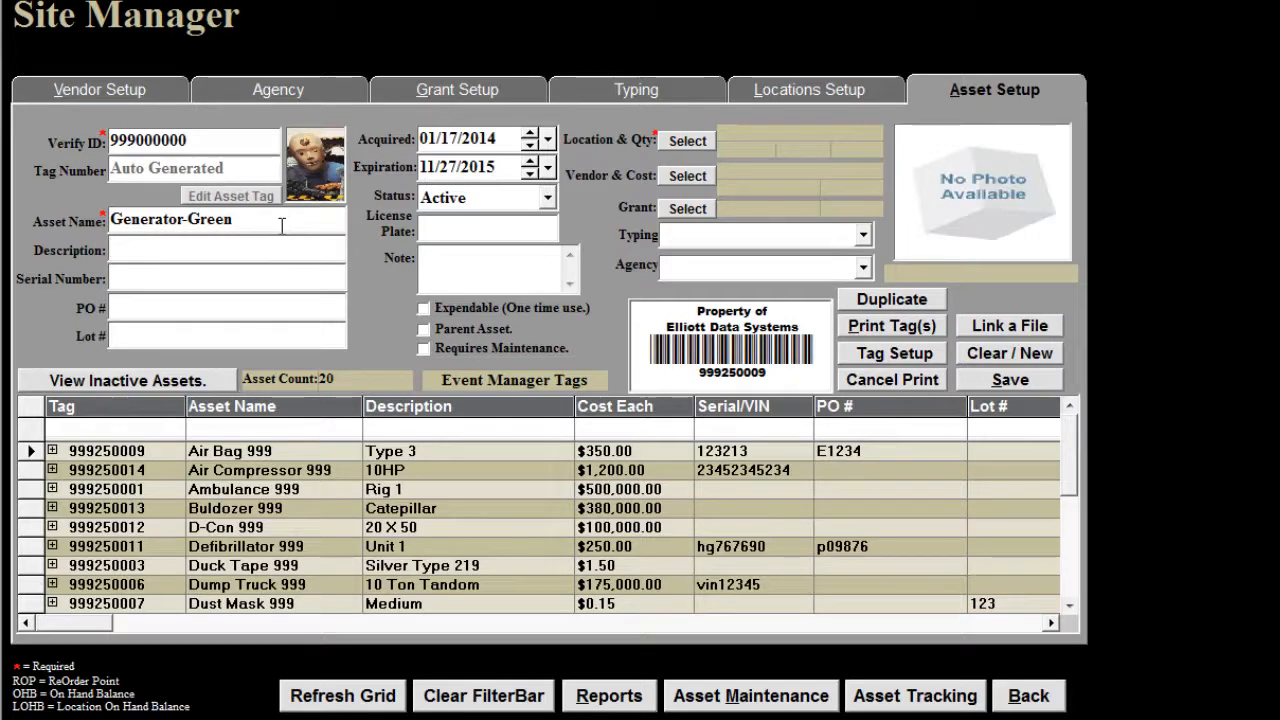
- Give the generator the description Alco Generator and the serial number 158999
{"action": "type", "text": "lco Gen"}
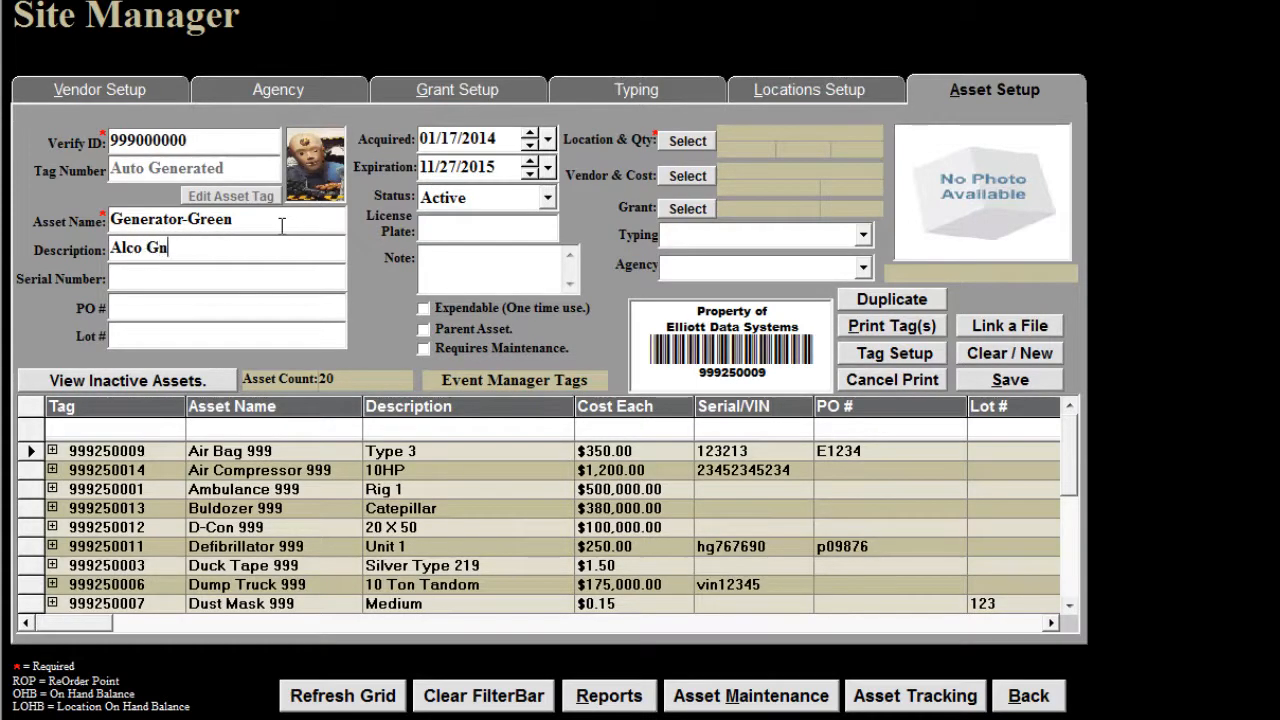
{"action": "key", "text": "BackSpace"}
{"action": "type", "text": "enerator"}
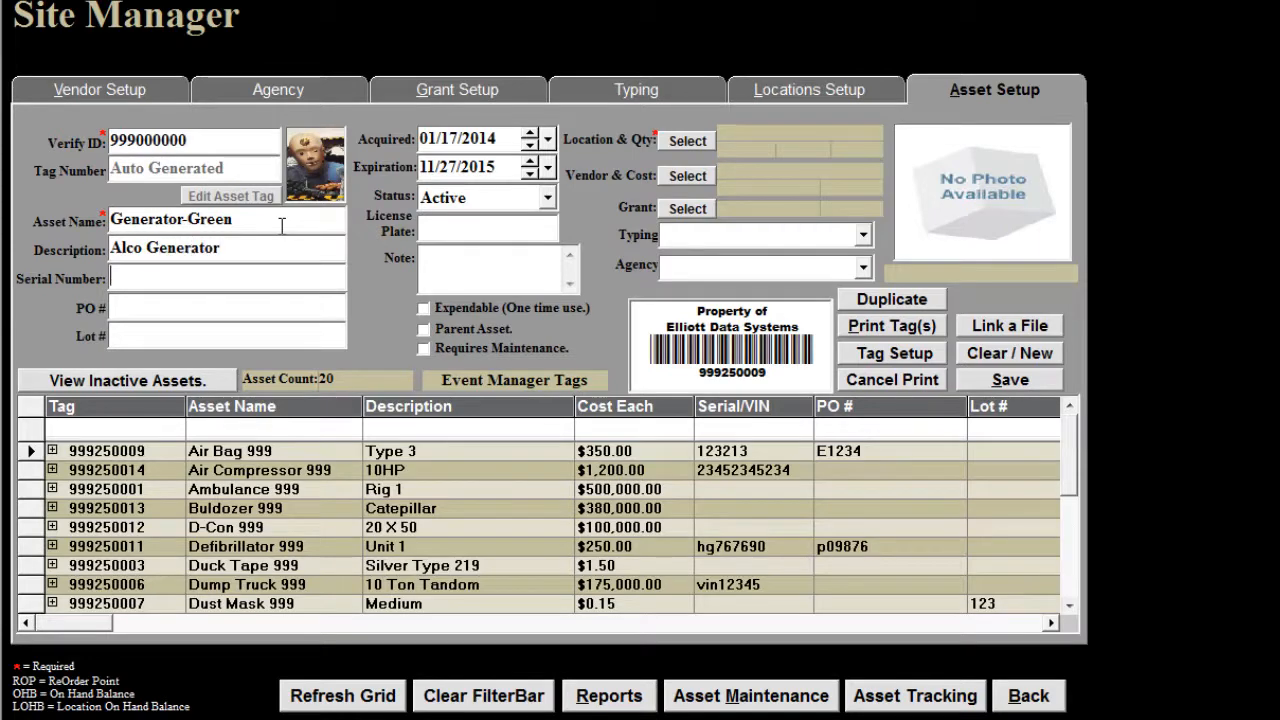
{"action": "type", "text": "15"}
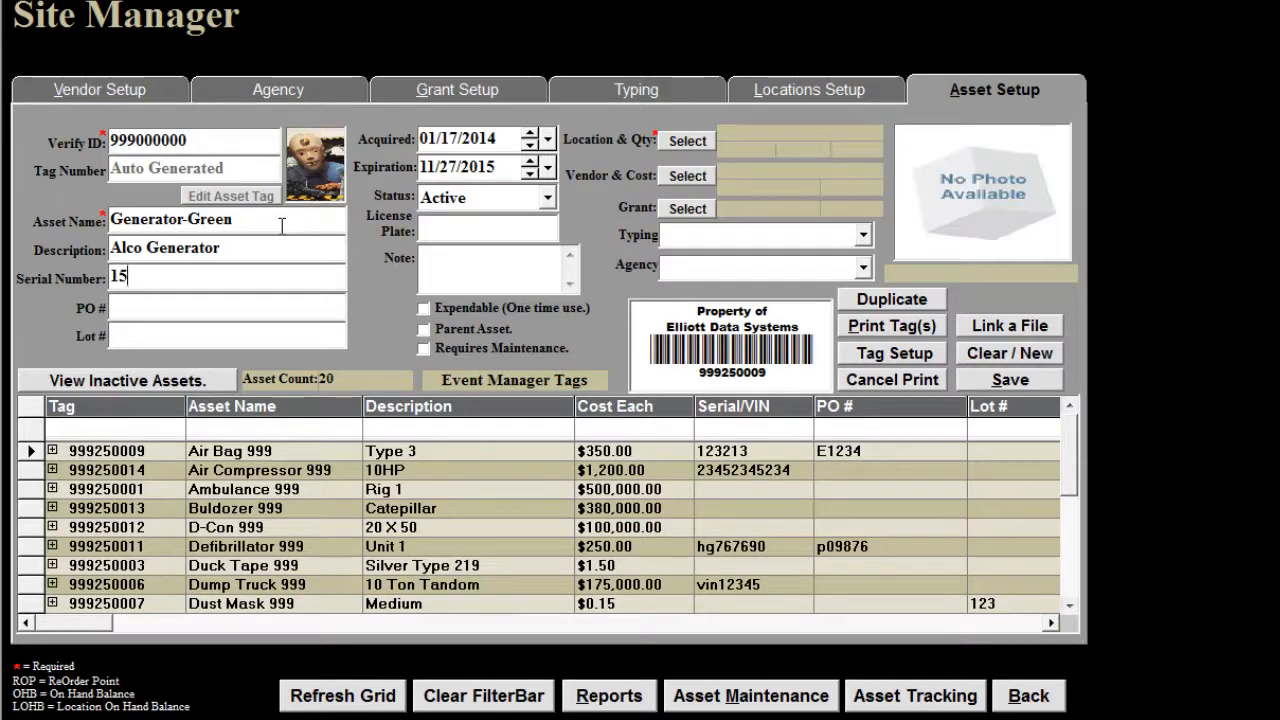
{"action": "type", "text": "8999"}
- Set the generator's expiration date to 01/29/2016 and mark it as requiring maintenance
{"action": "left_click", "coordinate": [552, 205]}
{"action": "left_click", "coordinate": [552, 205]}
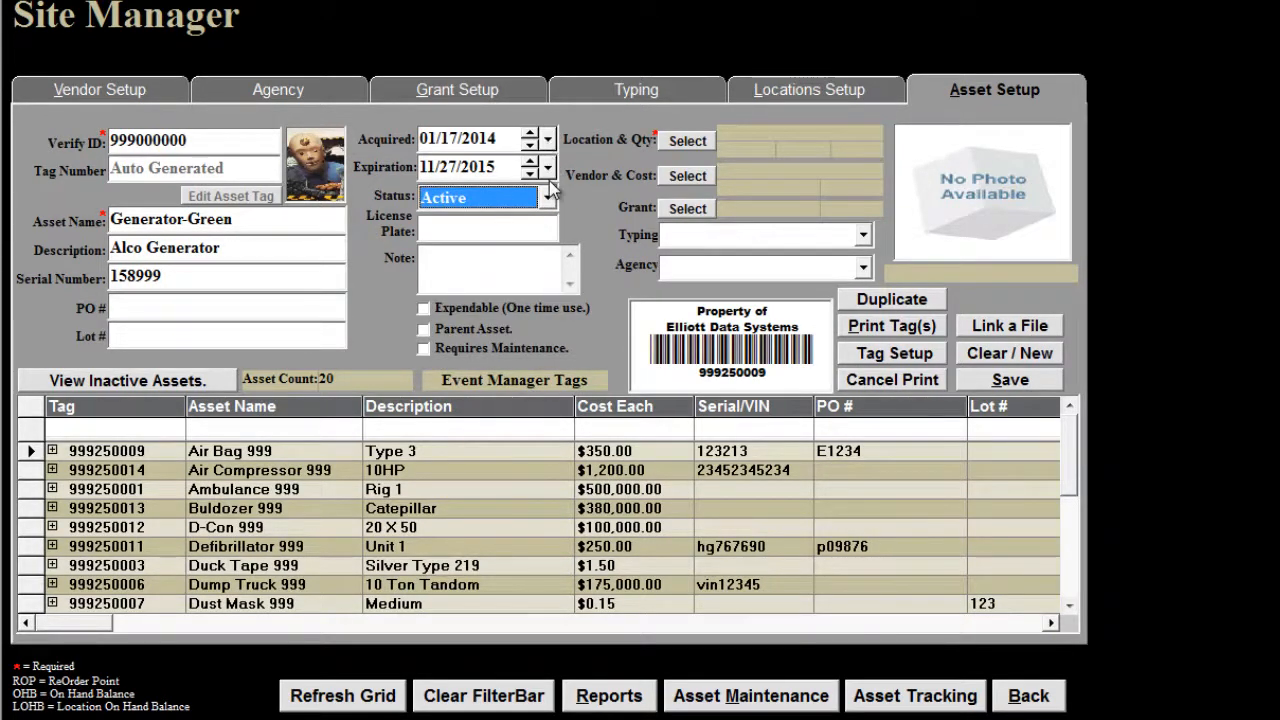
{"action": "left_click", "coordinate": [548, 168]}
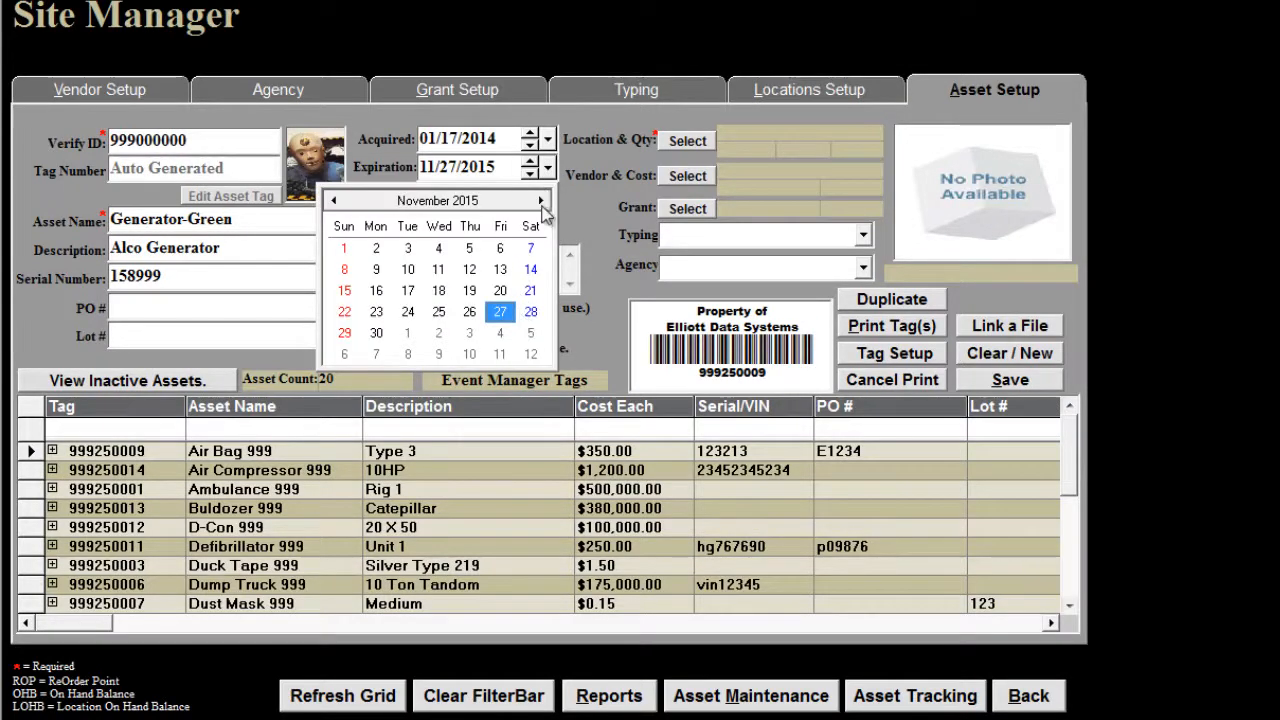
{"action": "left_click", "coordinate": [541, 201]}
{"action": "left_click", "coordinate": [542, 201]}
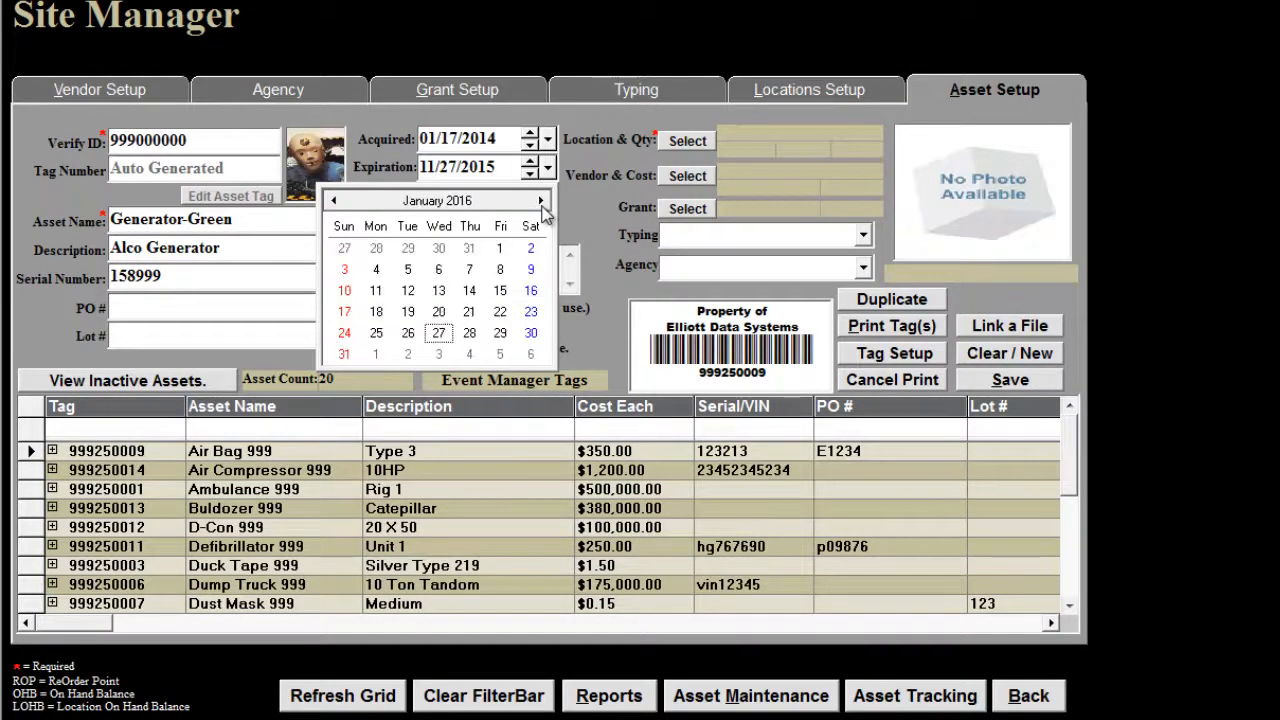
{"action": "left_click", "coordinate": [503, 333]}
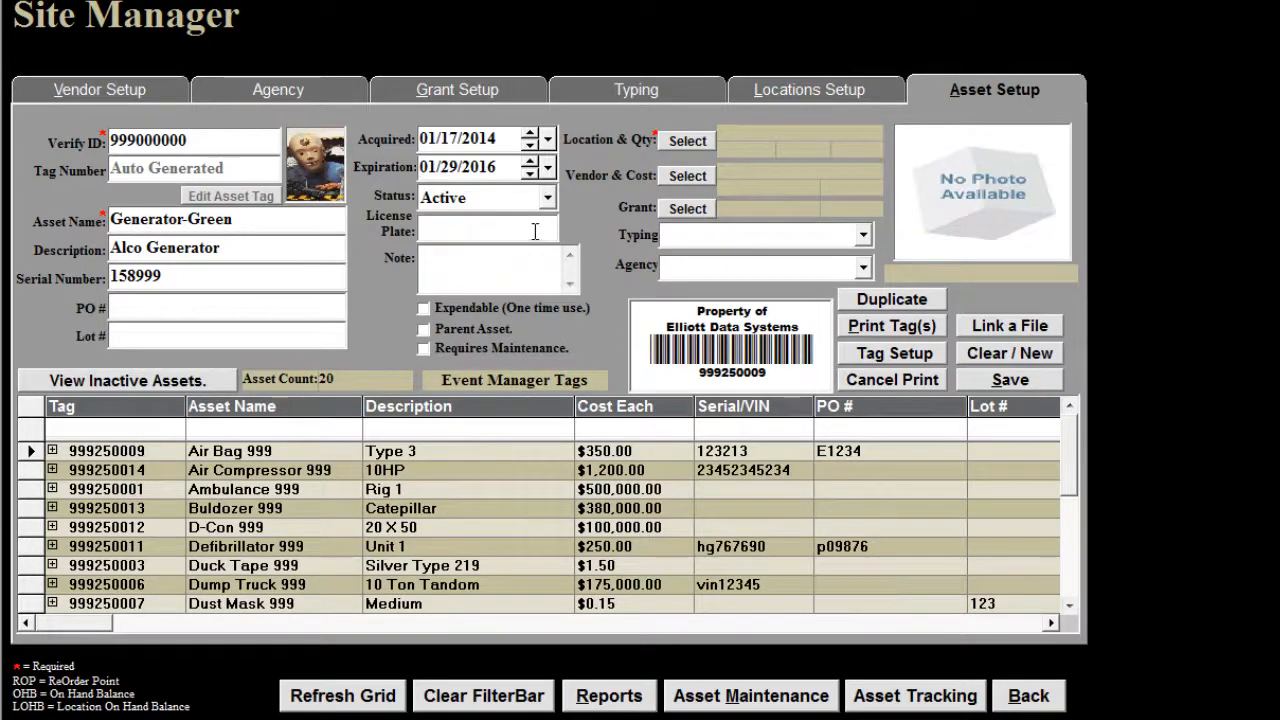
{"action": "left_click", "coordinate": [535, 231]}
{"action": "left_click", "coordinate": [540, 262]}
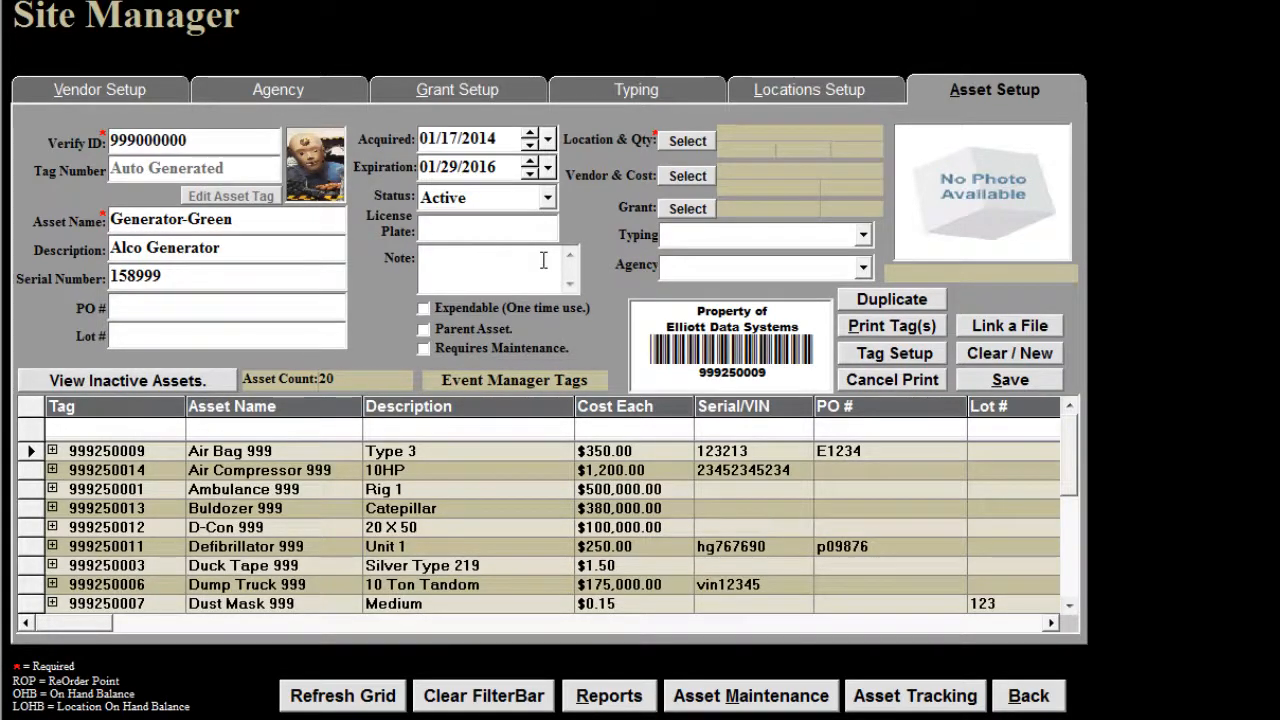
{"action": "left_click", "coordinate": [431, 350]}
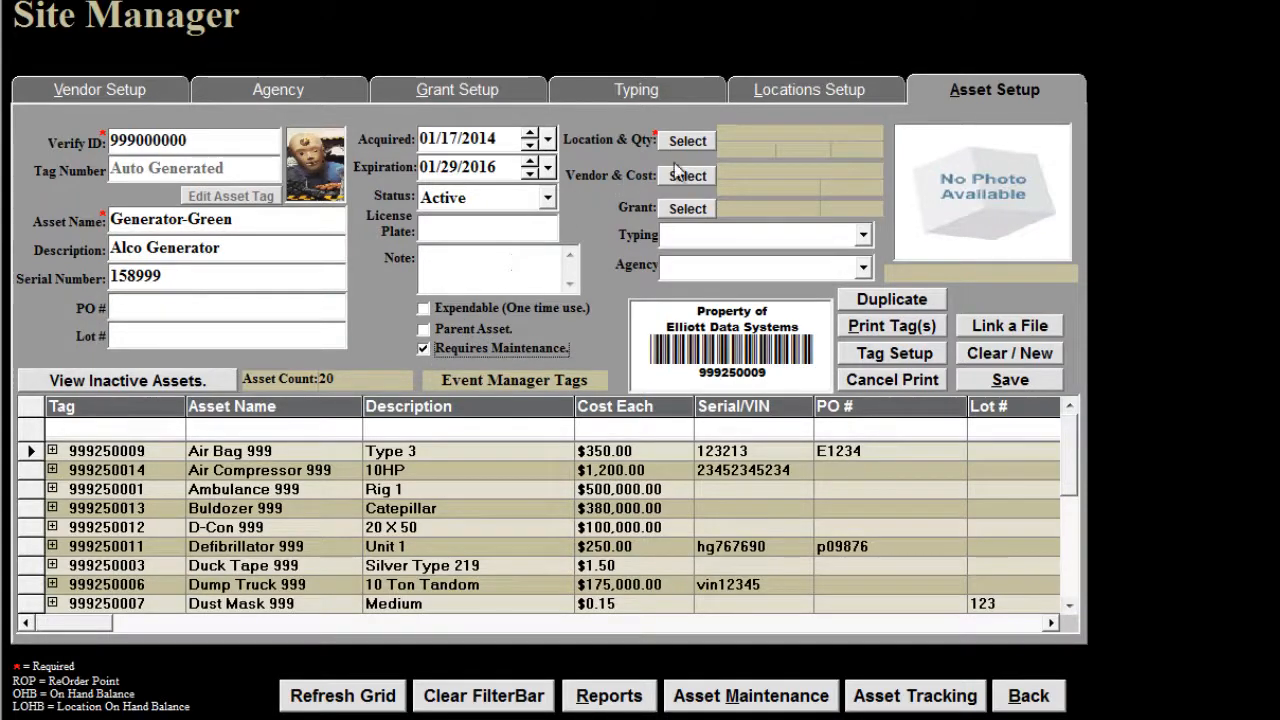
- Assign the generator to the Warehouse location, enter its invoice number and apply the location details
{"action": "left_click", "coordinate": [703, 145]}
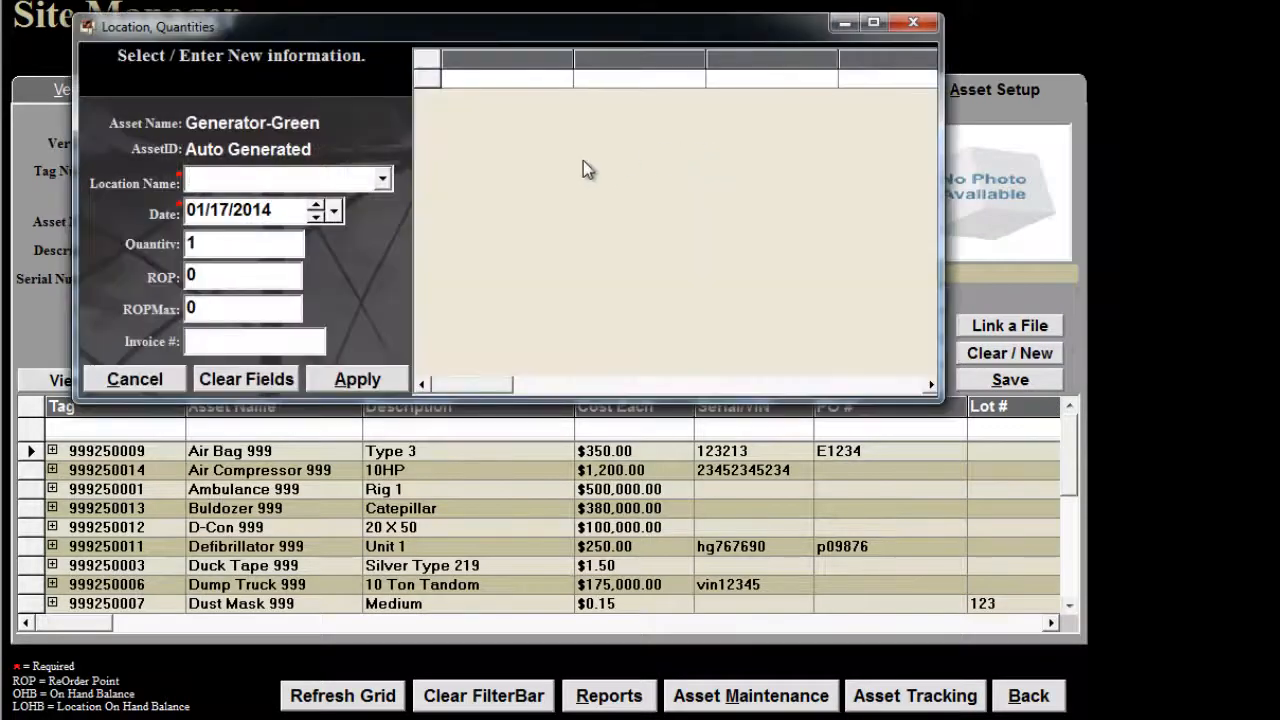
{"action": "left_click", "coordinate": [382, 180]}
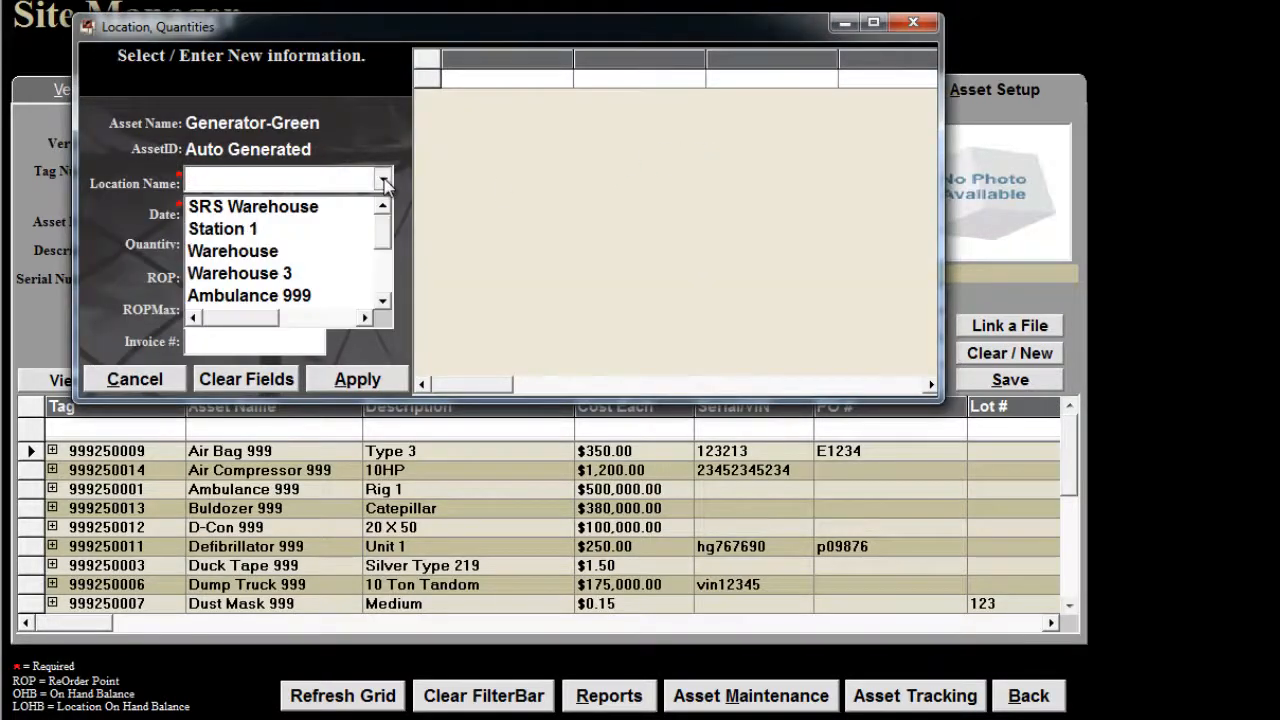
{"action": "left_click", "coordinate": [321, 257]}
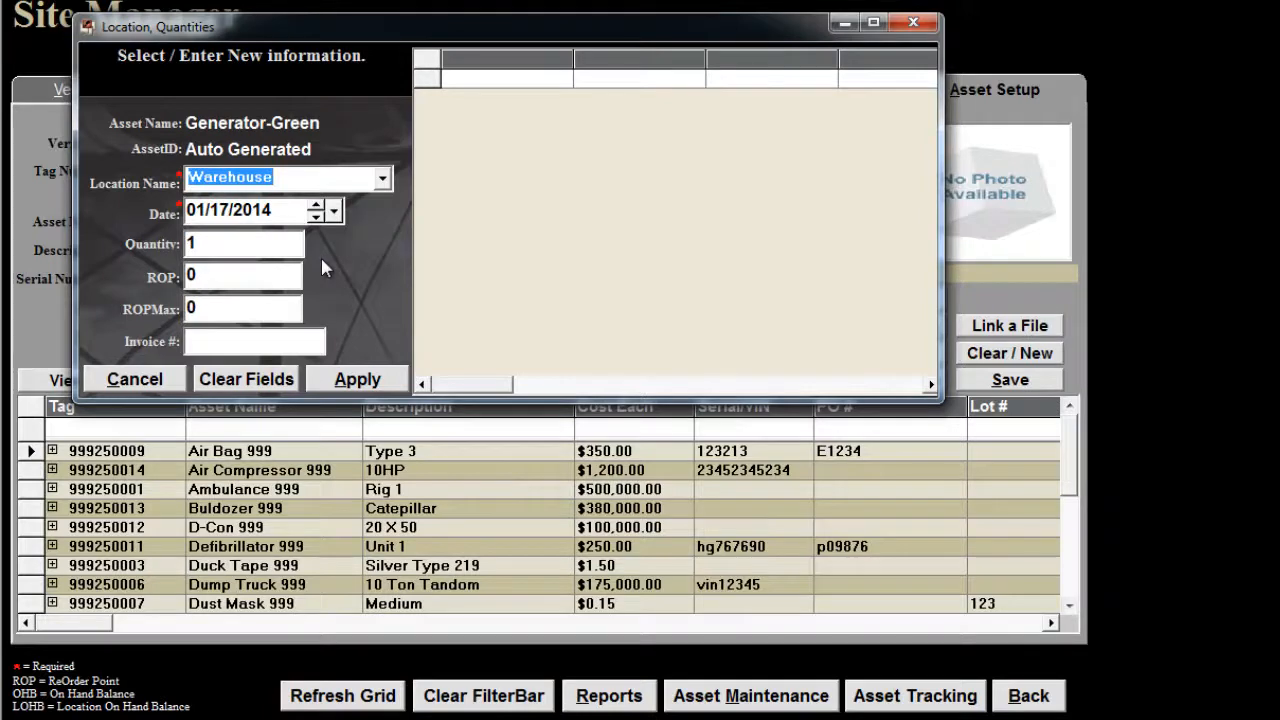
{"action": "left_click", "coordinate": [249, 345]}
{"action": "type", "text": "159"}
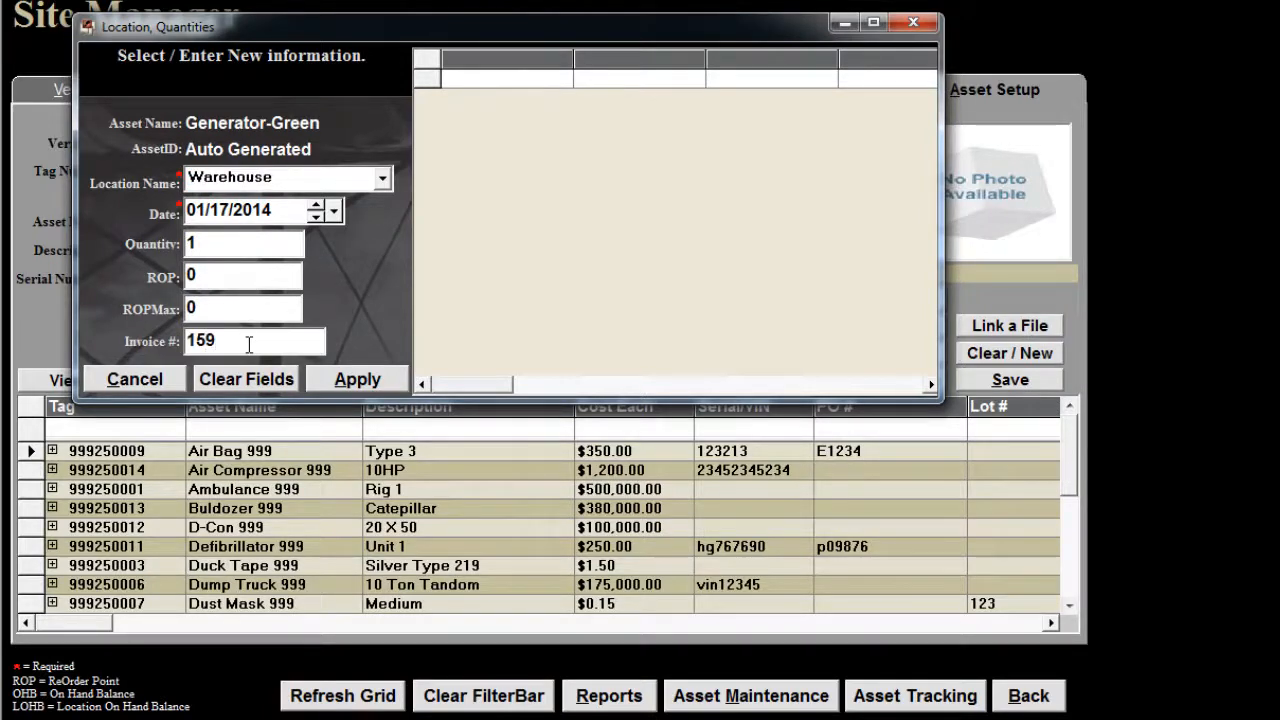
{"action": "left_click", "coordinate": [358, 377]}
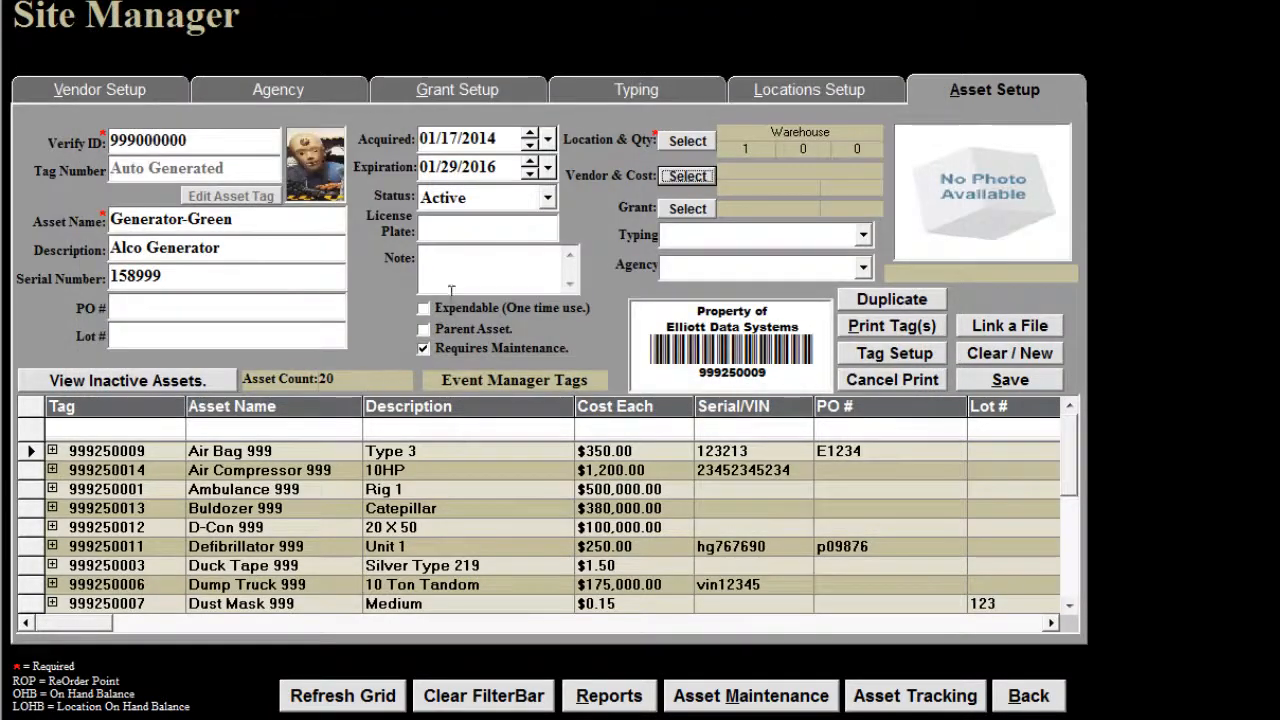
- Assign Elliott Data Systems as the generator's vendor at a cost of $5,000 each and apply the purchase details
{"action": "left_click", "coordinate": [697, 176]}
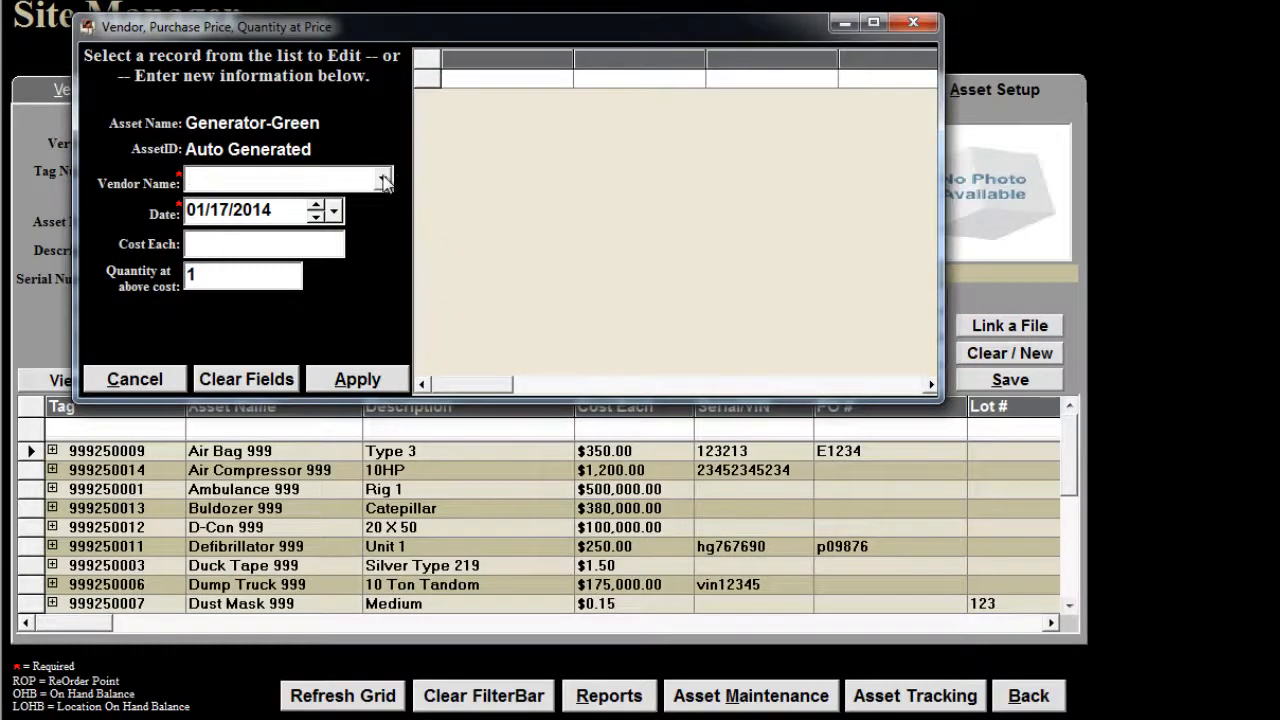
{"action": "left_click", "coordinate": [385, 180]}
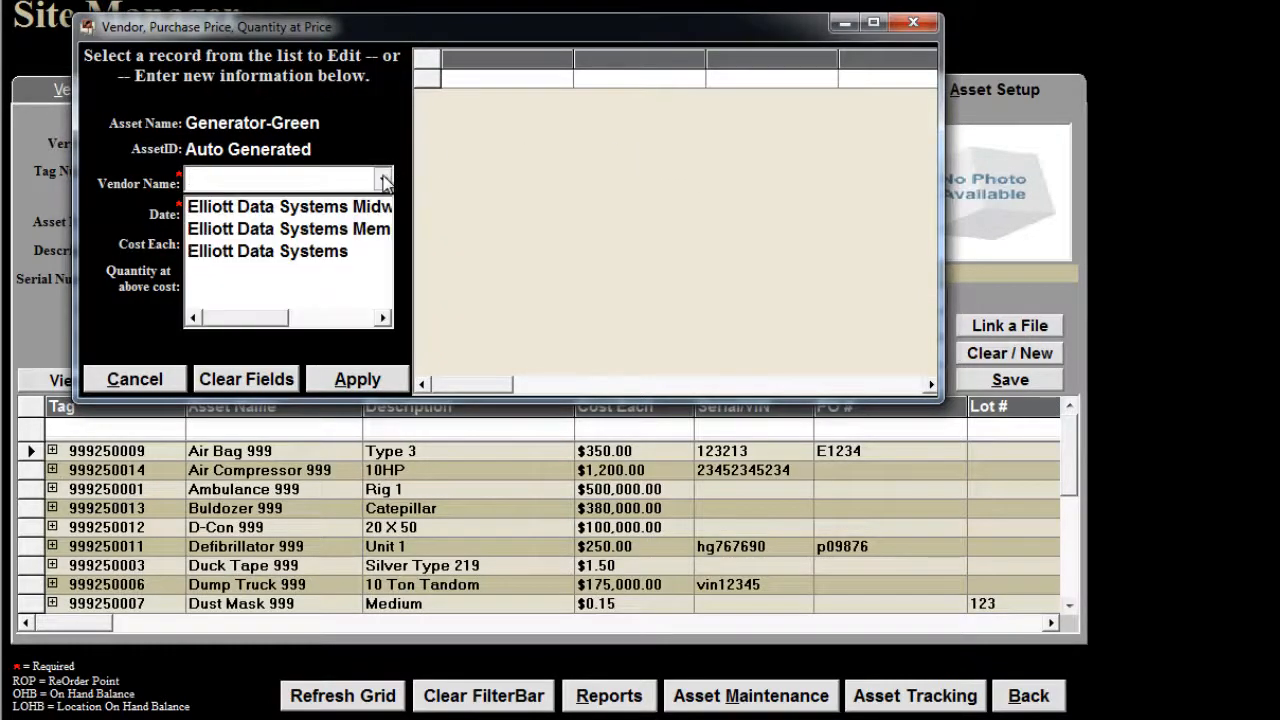
{"action": "left_click", "coordinate": [350, 256]}
{"action": "left_click", "coordinate": [304, 246]}
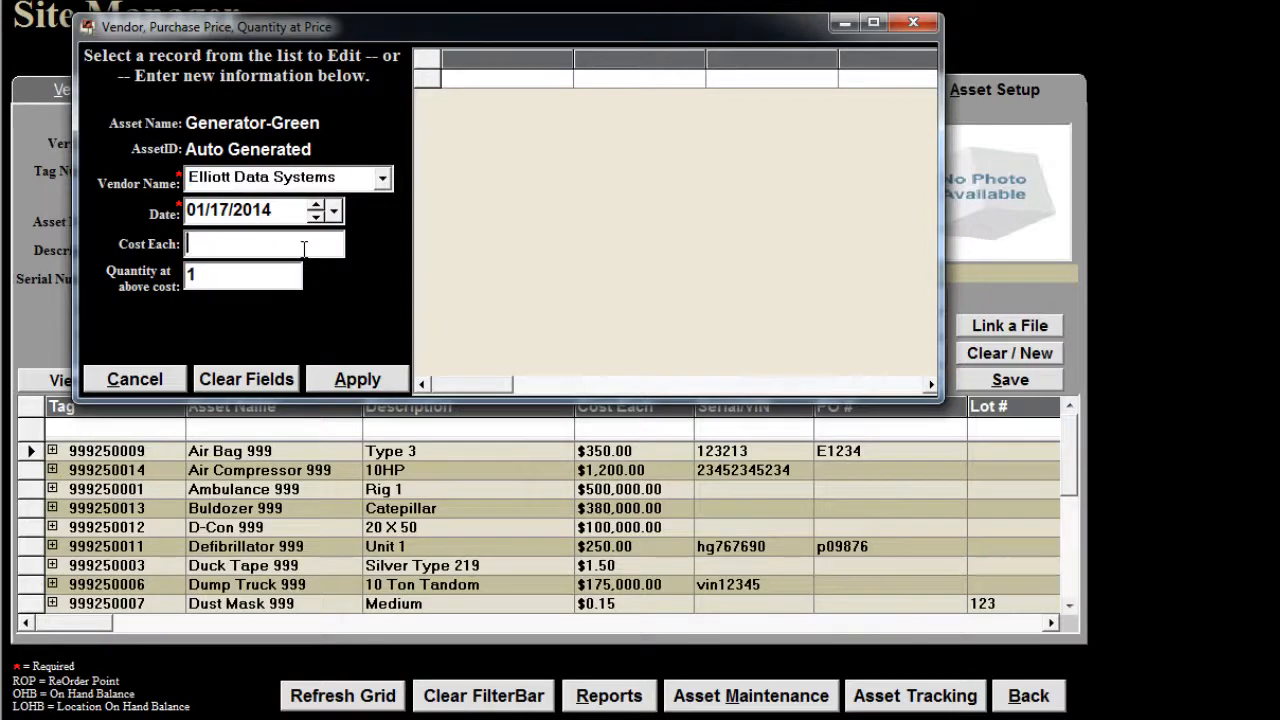
{"action": "type", "text": "5,000"}
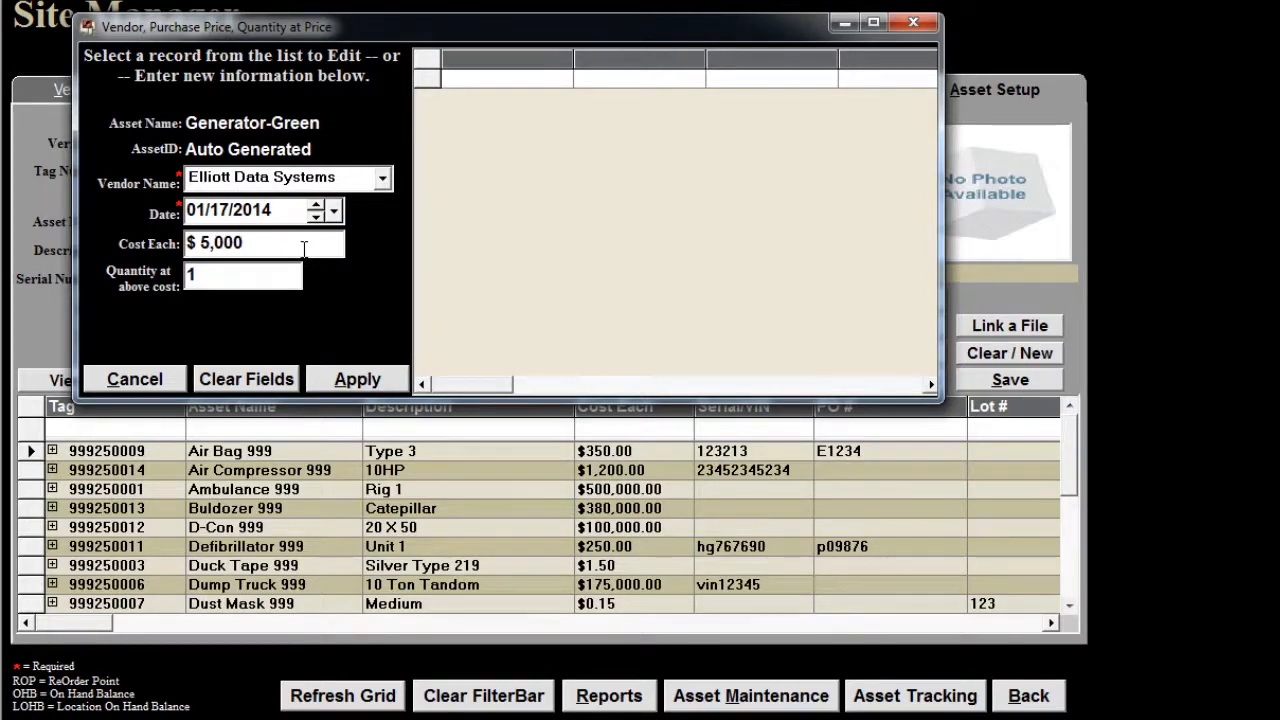
{"action": "left_click", "coordinate": [345, 379]}
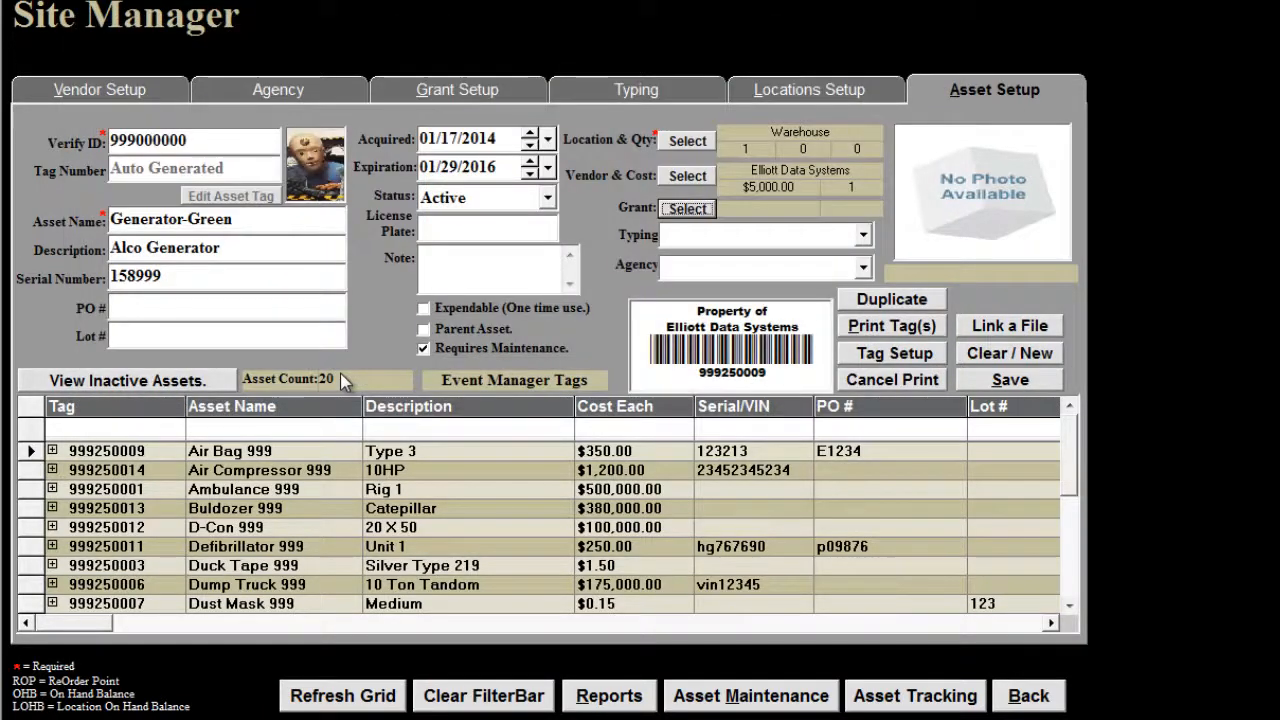
- Link the generator to the UASI 2014 grant with $5,000 spent and apply the grant details
{"action": "left_click", "coordinate": [688, 209]}
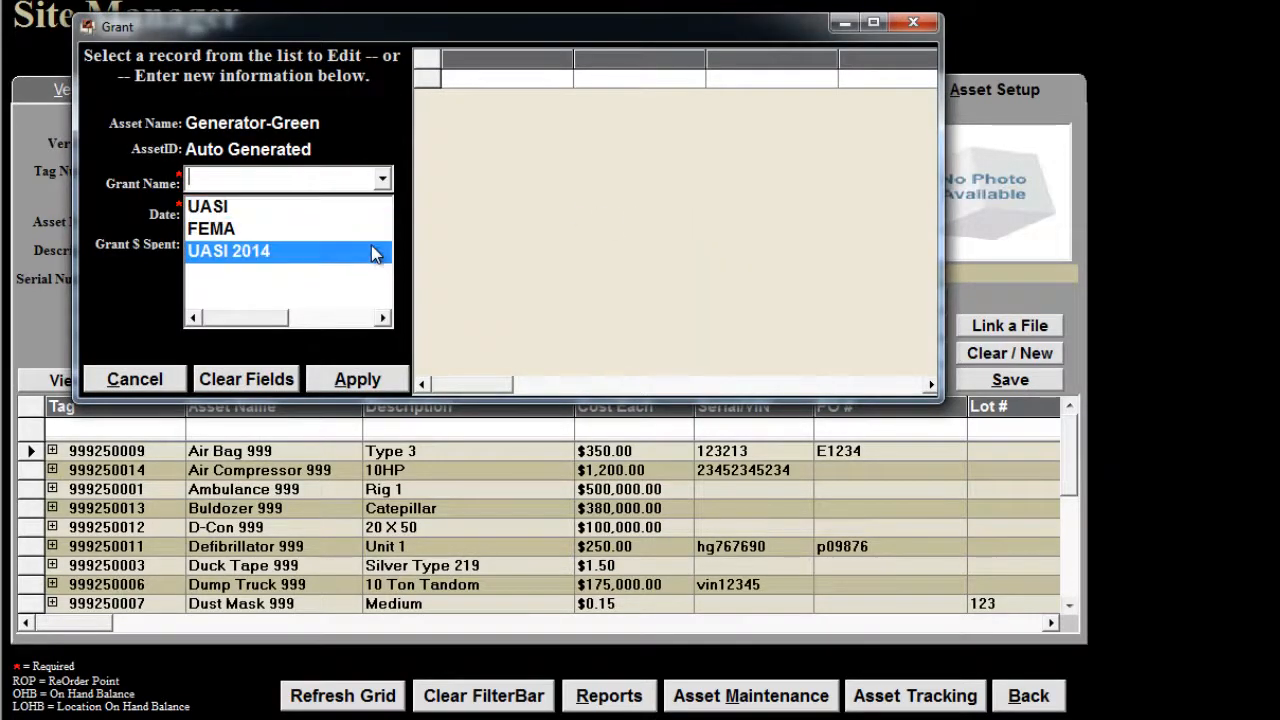
{"action": "left_click", "coordinate": [371, 245]}
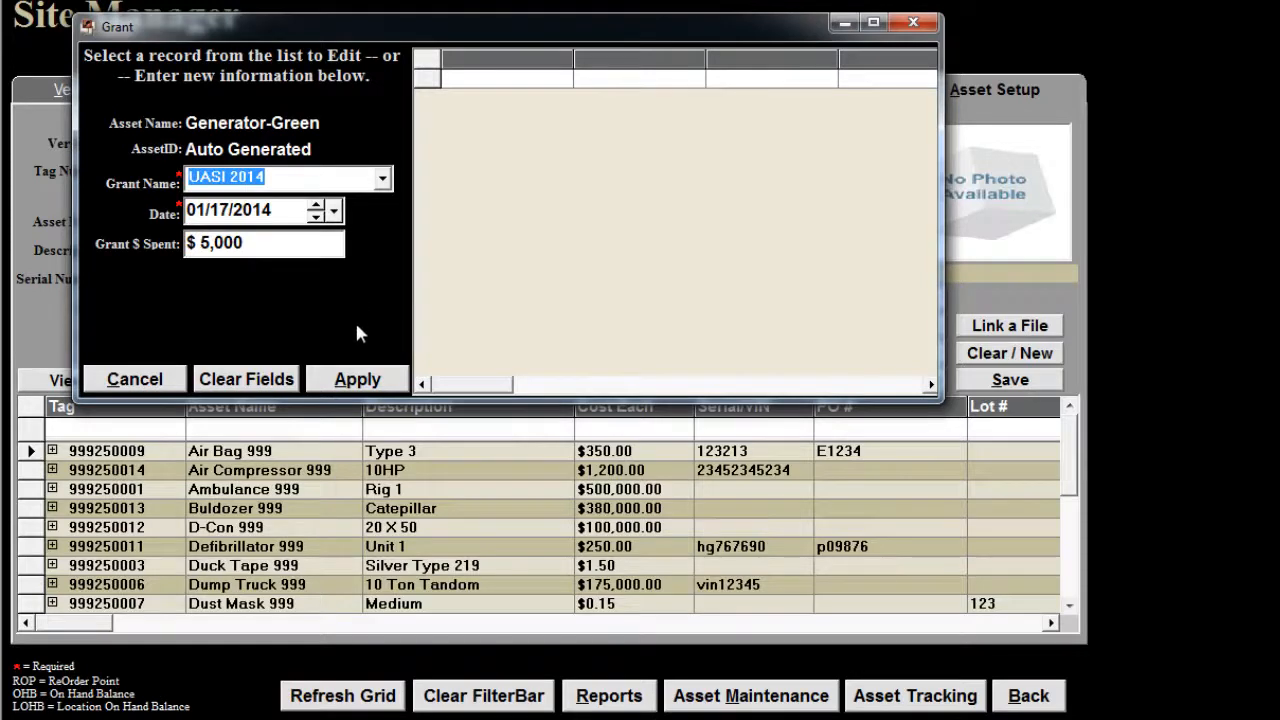
{"action": "left_click", "coordinate": [362, 380]}
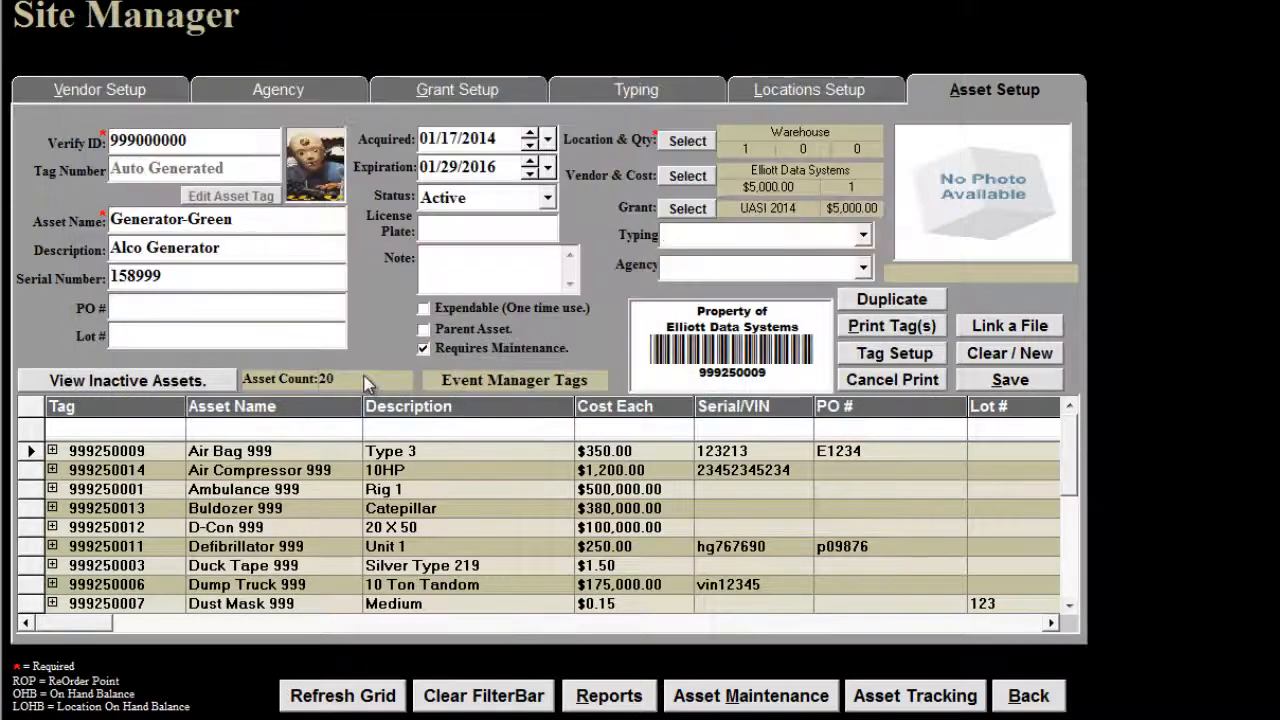
- Classify the generator as EMS Resources under the Police Department agency and save the new asset
{"action": "left_click", "coordinate": [866, 233]}
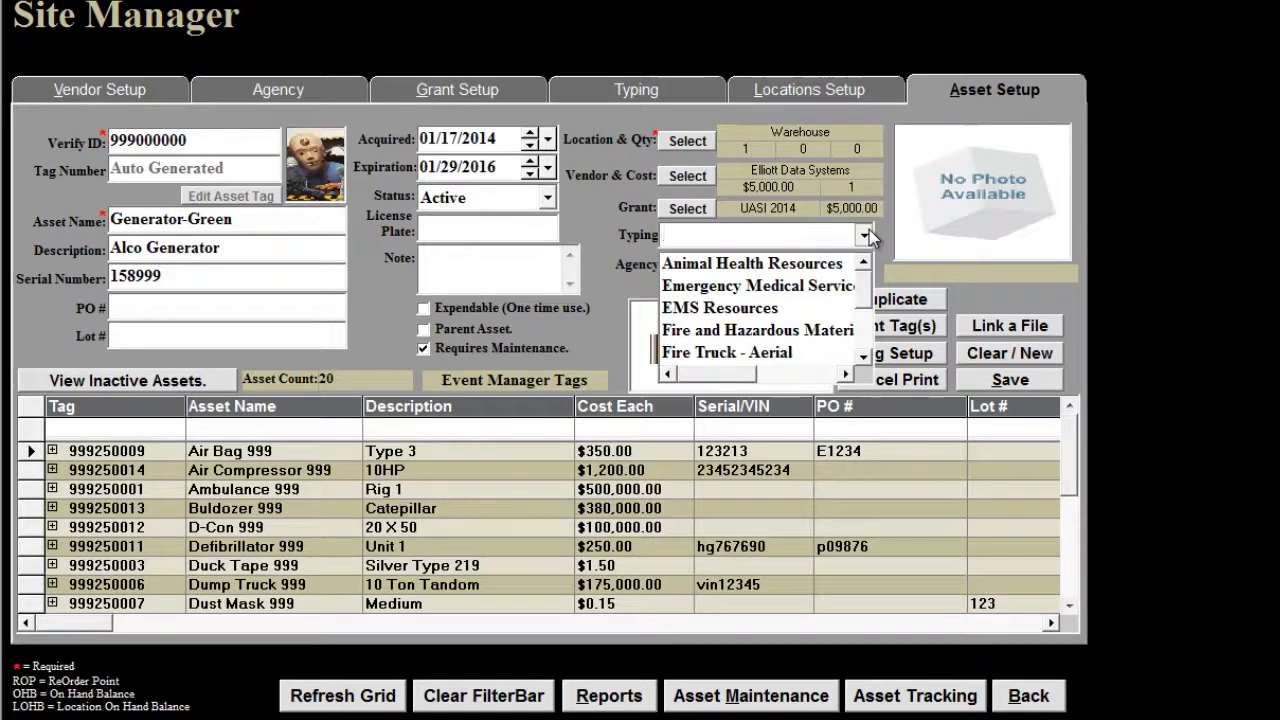
{"action": "left_click", "coordinate": [813, 310]}
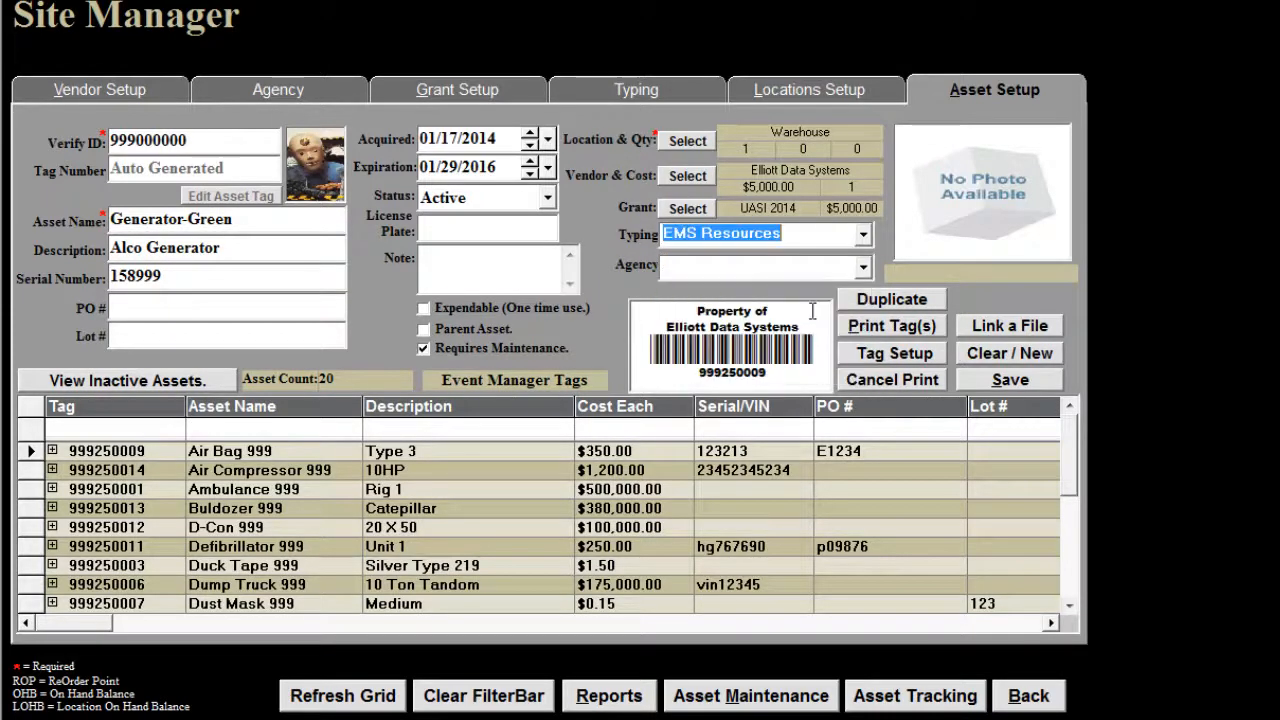
{"action": "left_click", "coordinate": [864, 267]}
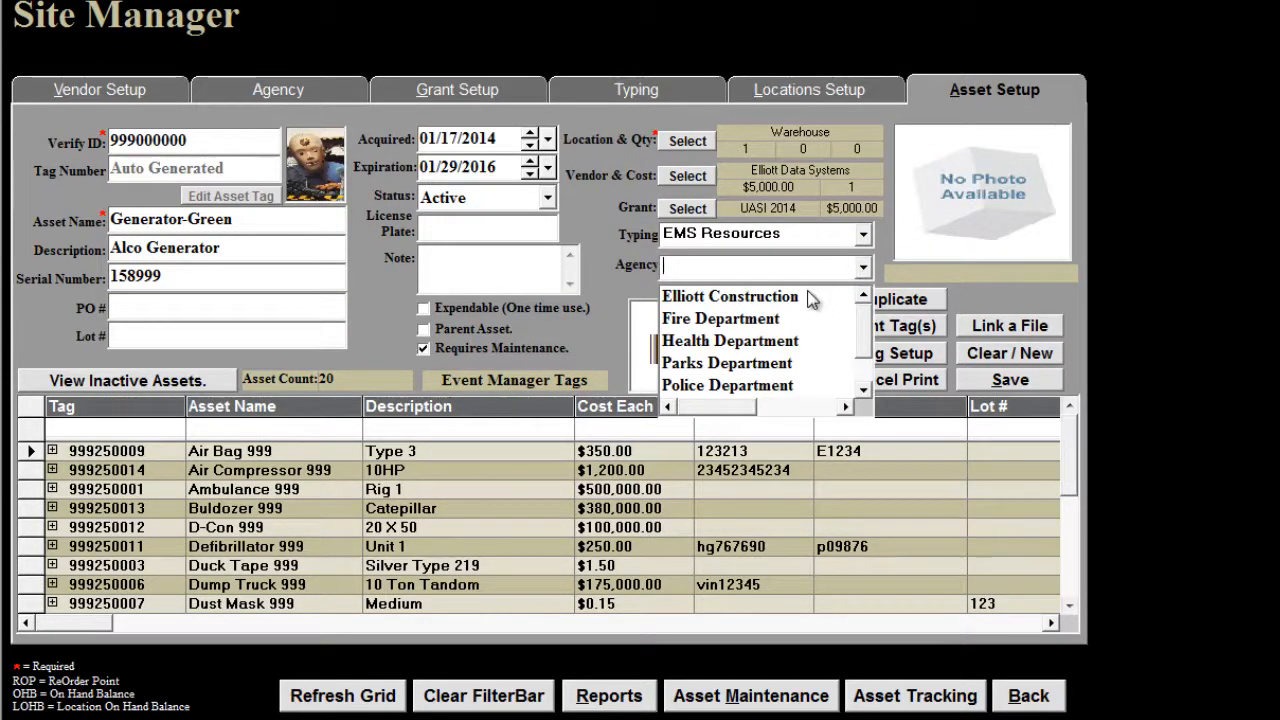
{"action": "left_click", "coordinate": [808, 381]}
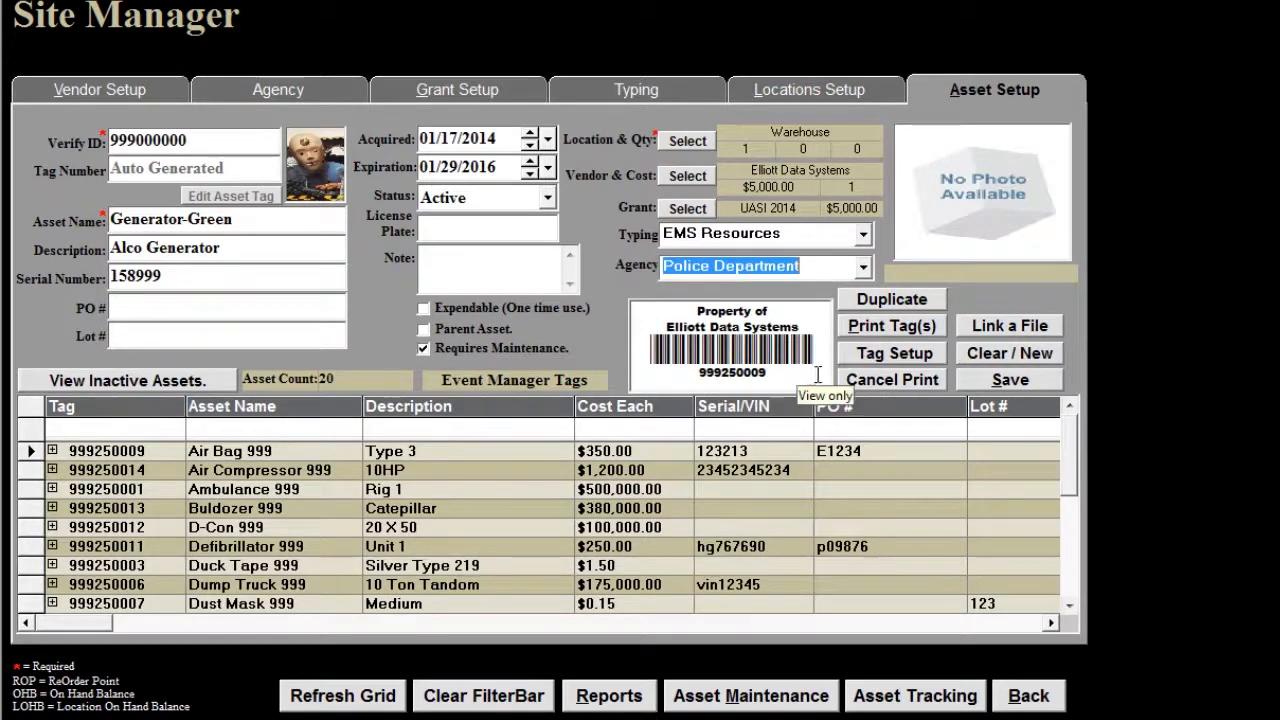
{"action": "left_click", "coordinate": [984, 378]}
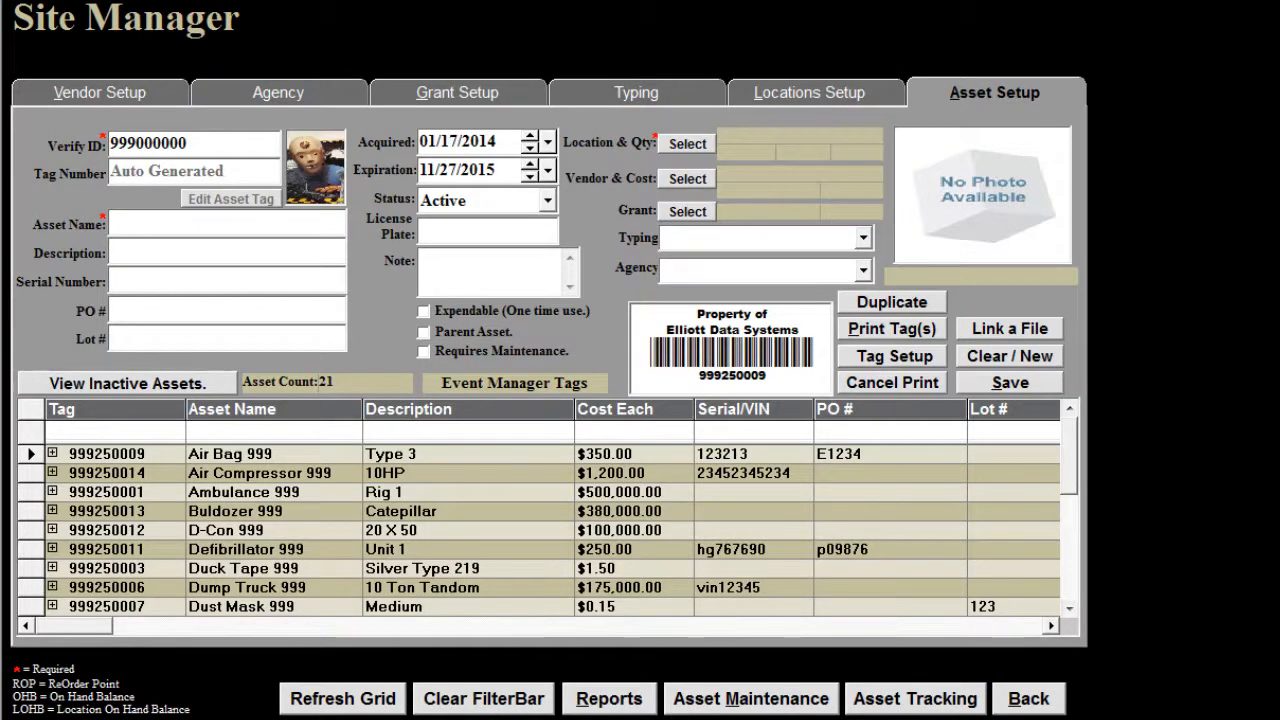
- Filter the asset list by the name "gene" and load the Generator-Green record
{"action": "left_click", "coordinate": [312, 432]}
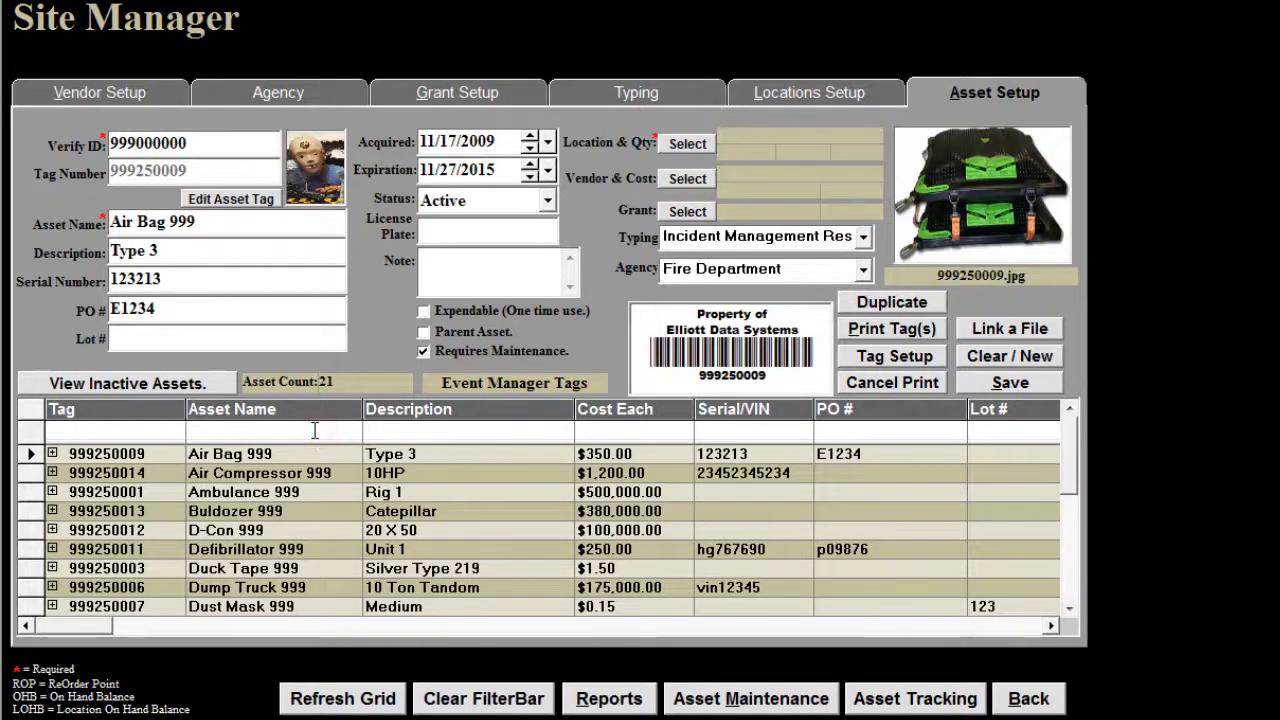
{"action": "type", "text": "gene"}
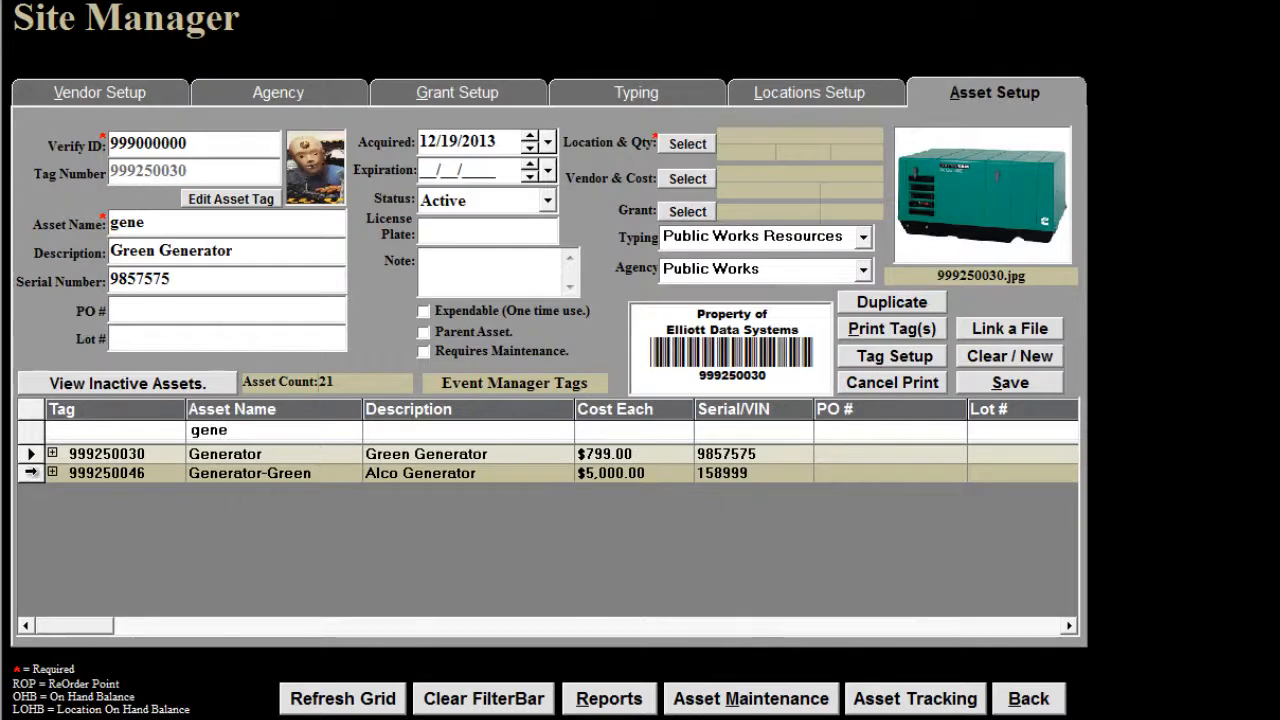
{"action": "left_click", "coordinate": [30, 473]}
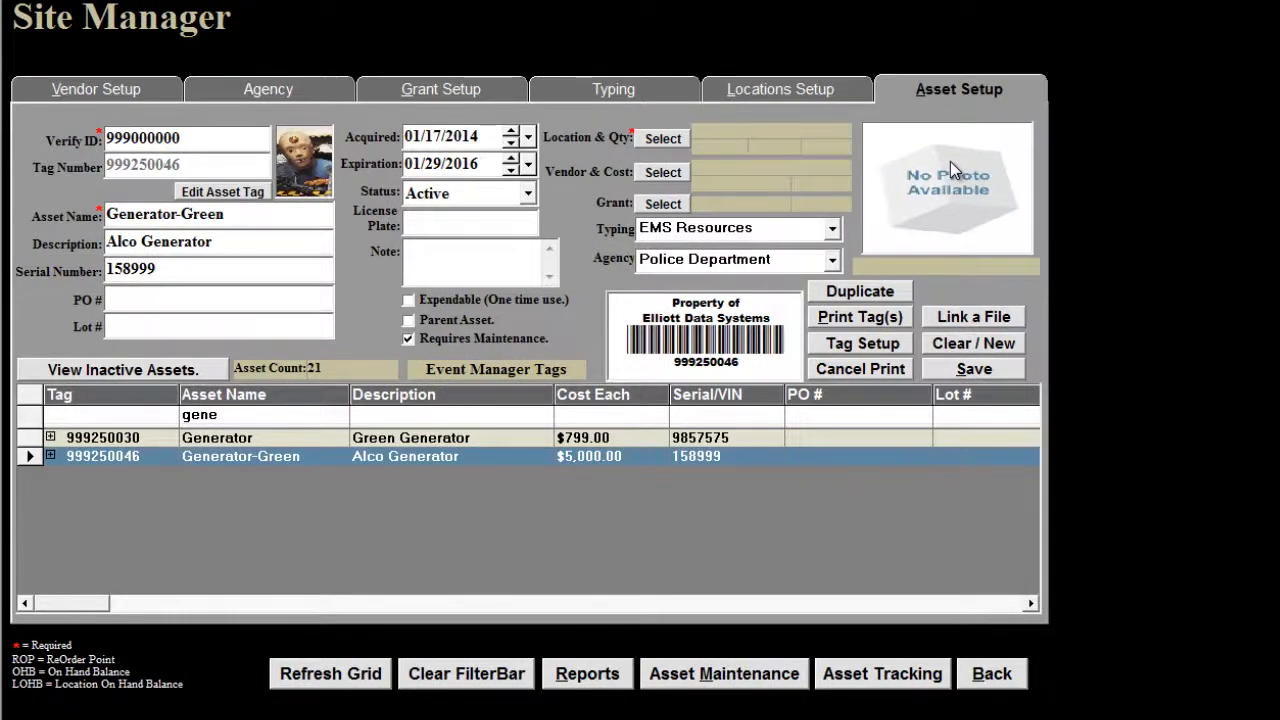
- Attach the photo 986250012.jpg to the Generator-Green record and save the asset update
{"action": "left_click", "coordinate": [950, 161]}
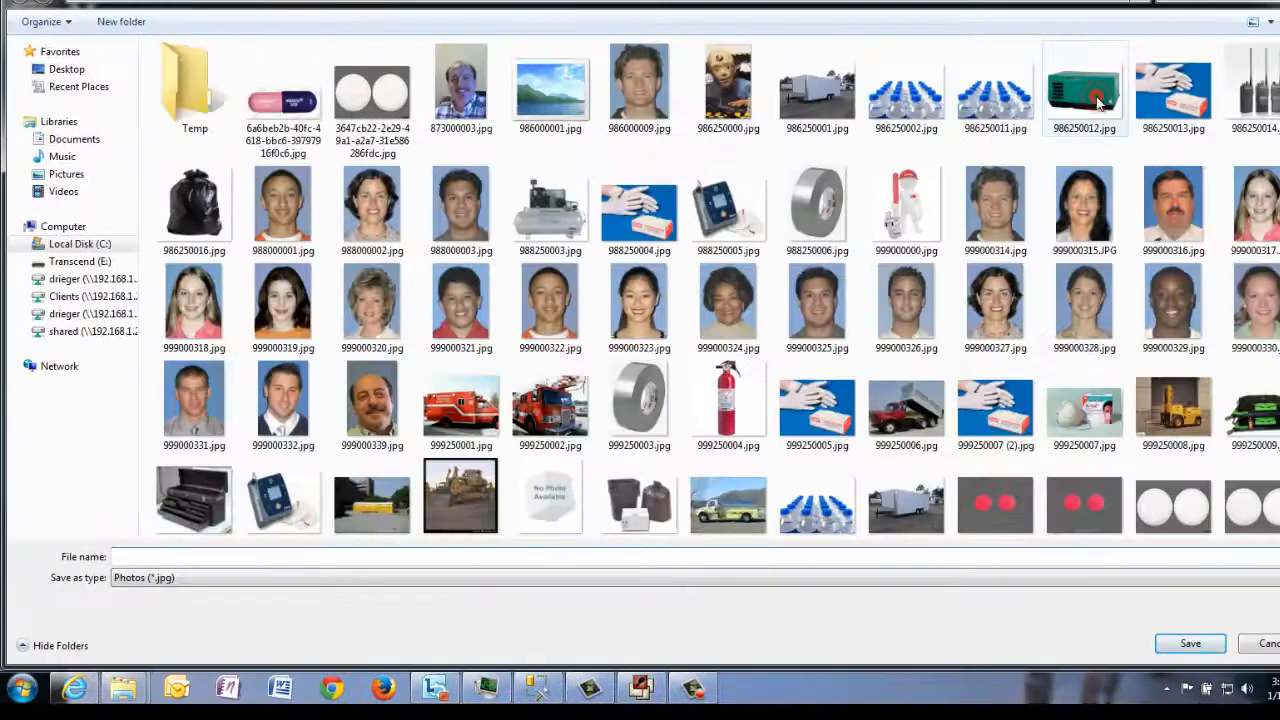
{"action": "left_click", "coordinate": [1100, 103]}
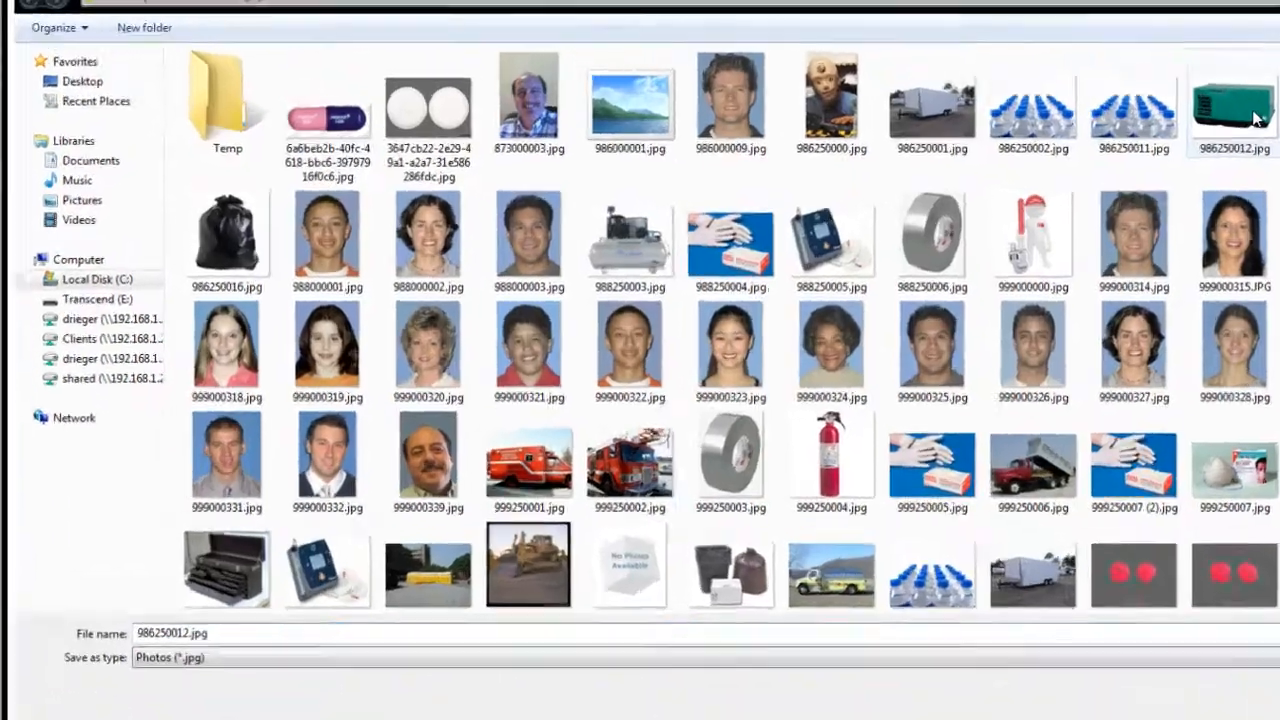
{"action": "double_click", "coordinate": [1100, 103]}
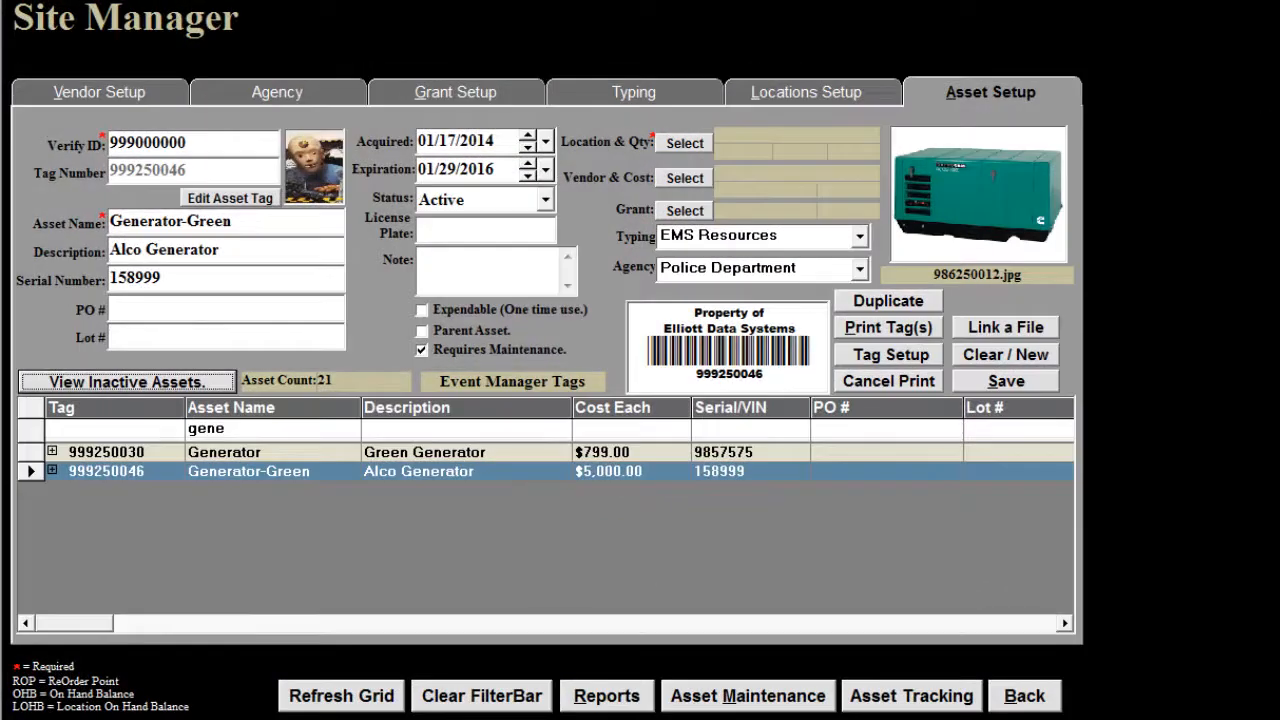
{"action": "left_click", "coordinate": [1014, 390]}
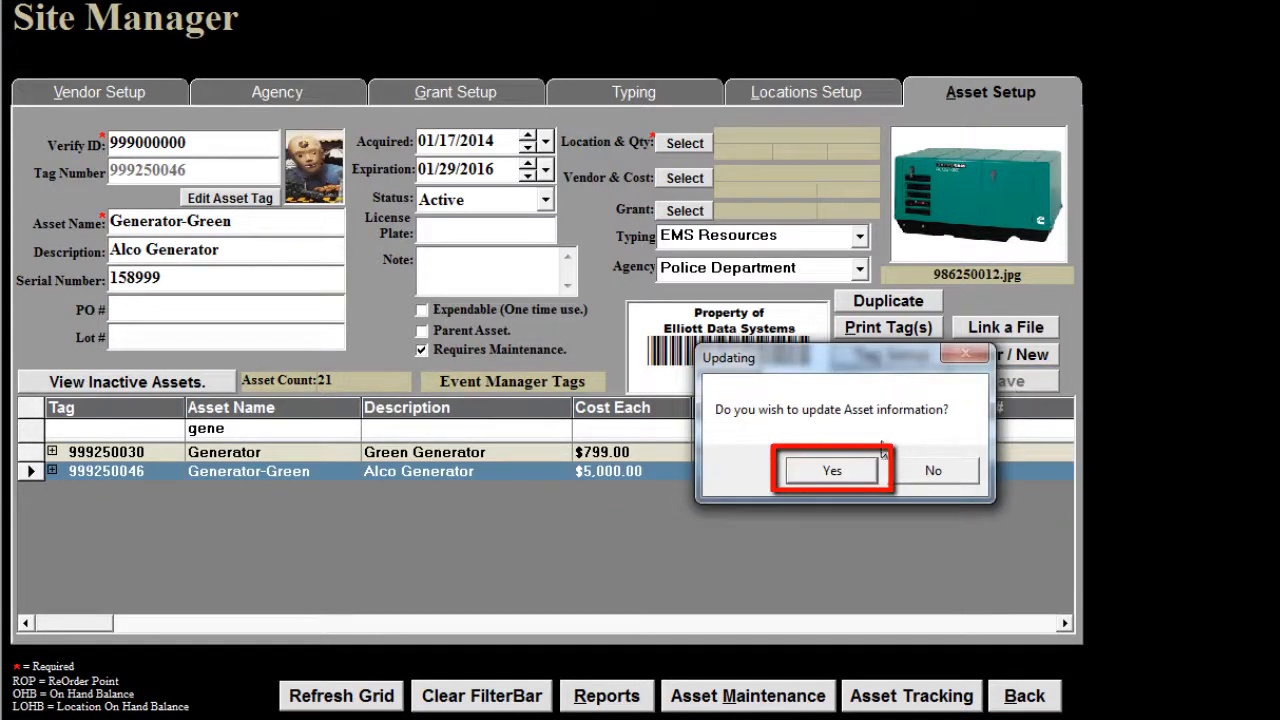
{"action": "left_click", "coordinate": [820, 474]}
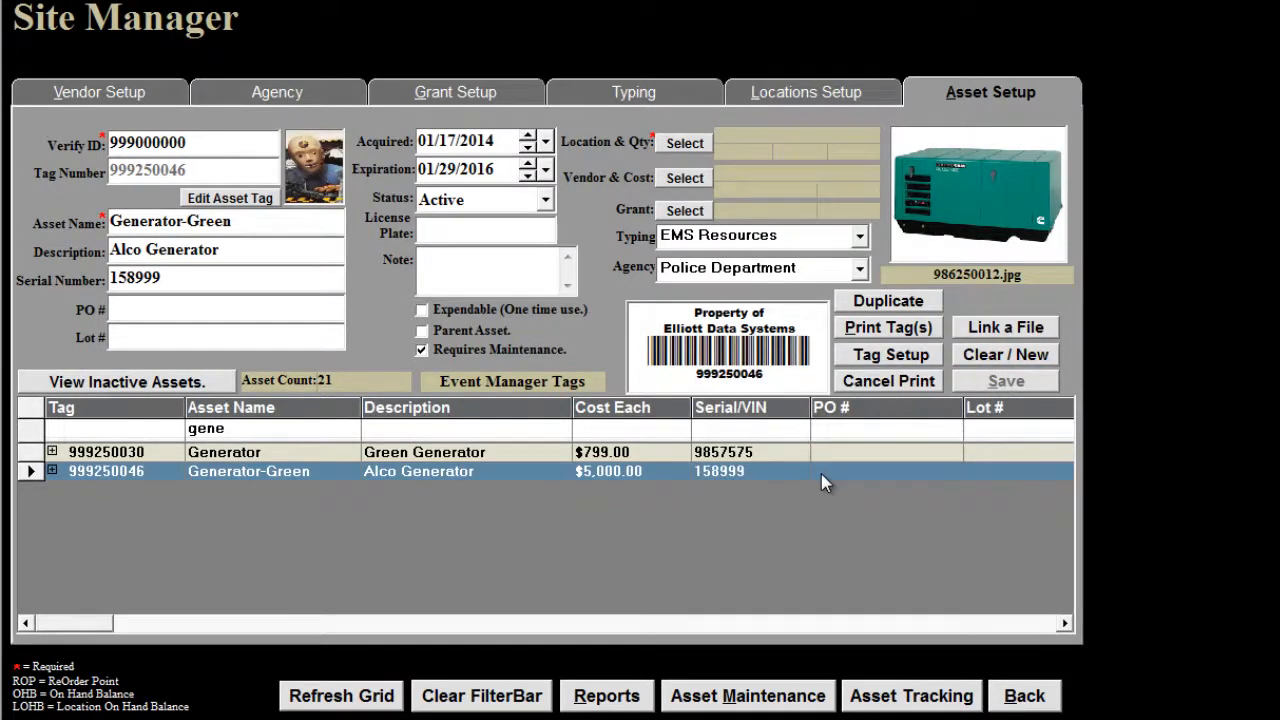